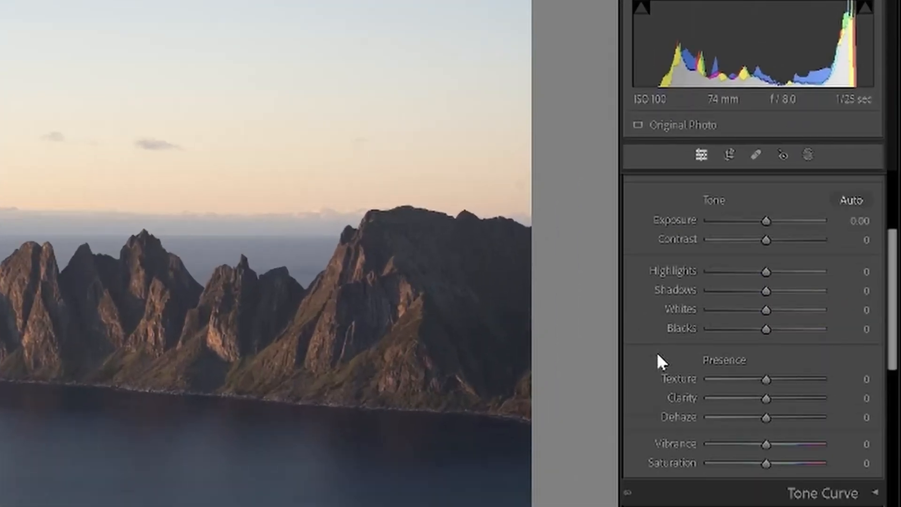
# Step: Enable profile corrections and chromatic aberration removal for the photo in Lens Corrections
pyautogui.scroll(-5, 666, 357)
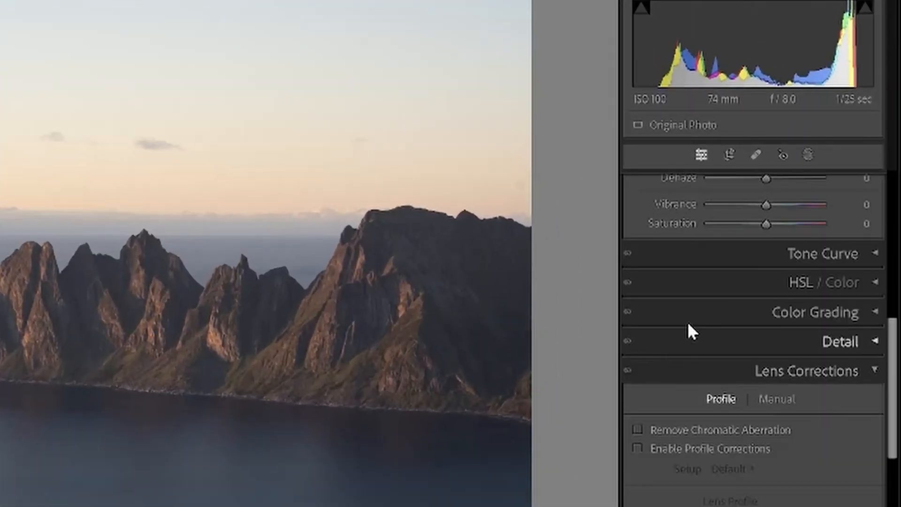
pyautogui.scroll(-5, 695, 375)
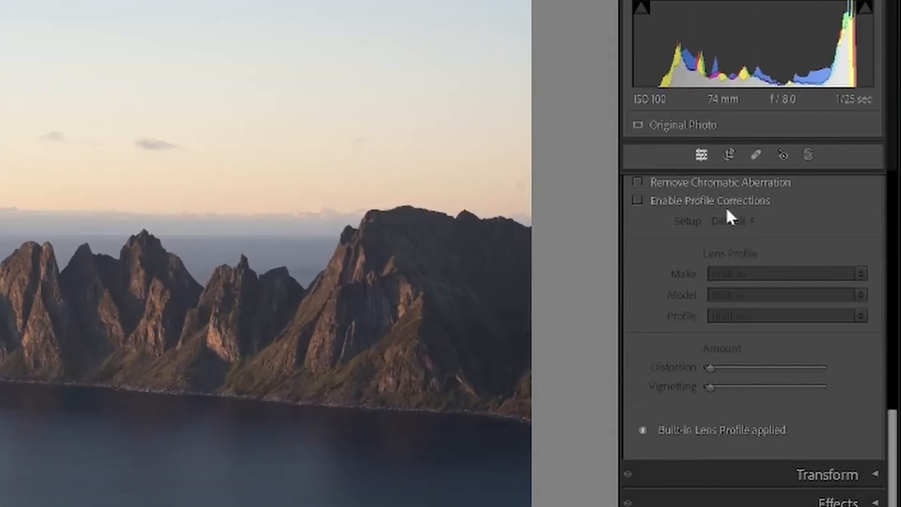
pyautogui.scroll(10, 723, 241)
pyautogui.scroll(-10, 683, 274)
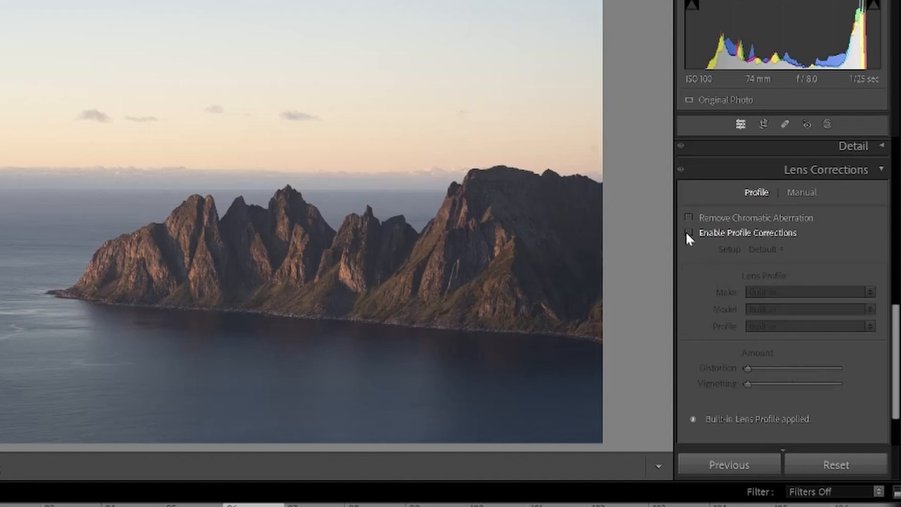
pyautogui.click(688, 233)
pyautogui.click(689, 218)
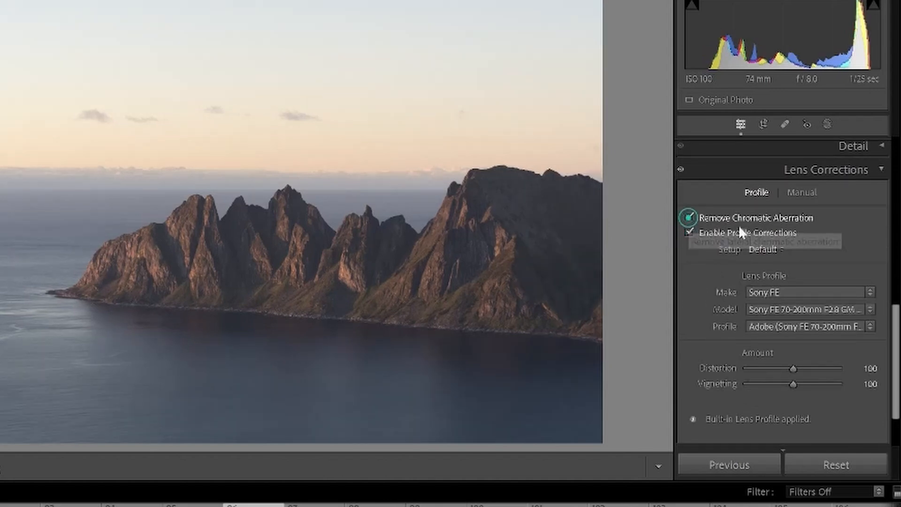
pyautogui.click(691, 217)
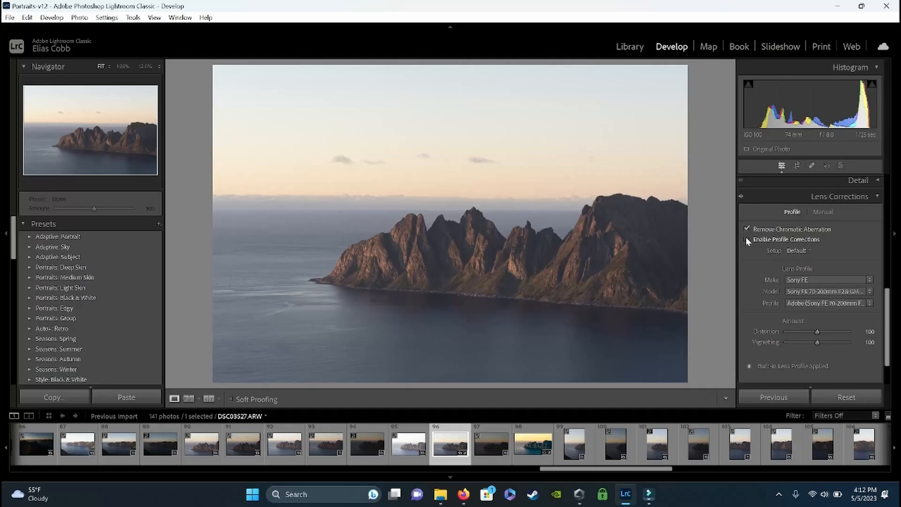
# Step: Toggle the lens profile corrections off and on to compare the photo, leaving them enabled
pyautogui.click(746, 239)
pyautogui.click(747, 240)
pyautogui.click(746, 240)
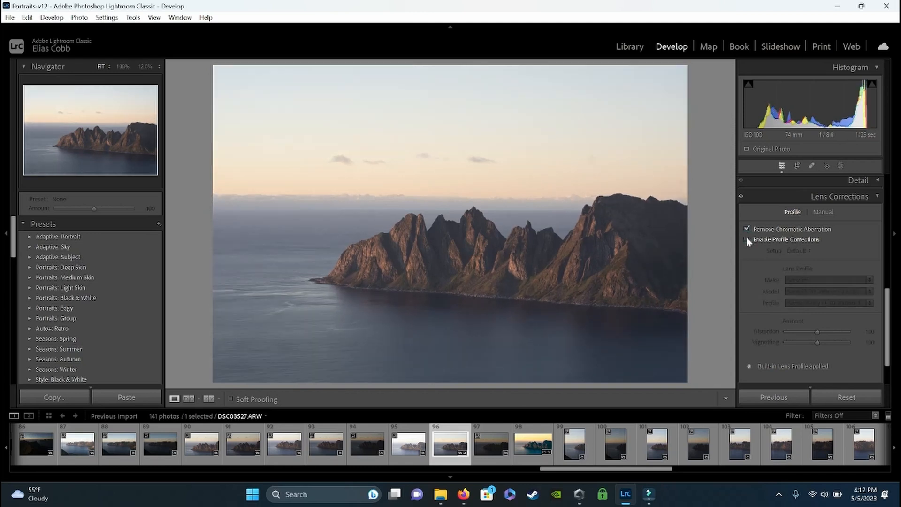
pyautogui.click(747, 239)
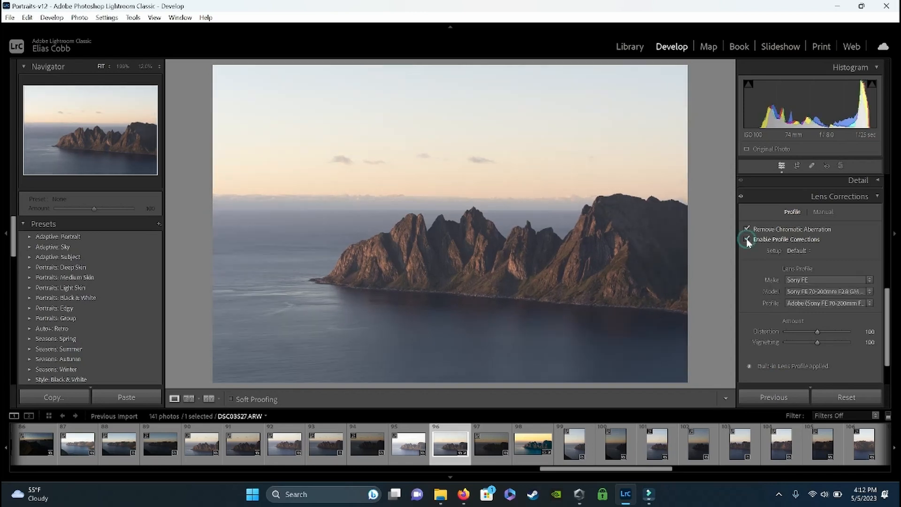
pyautogui.click(747, 240)
pyautogui.click(747, 239)
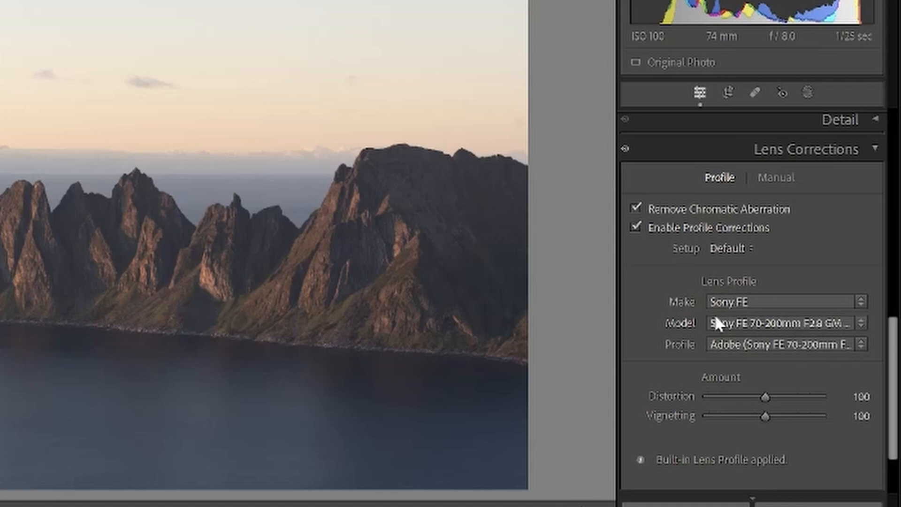
# Step: Check the available lens makes without changing the Sony FE selection, and collapse the Lens Corrections section
pyautogui.click(862, 301)
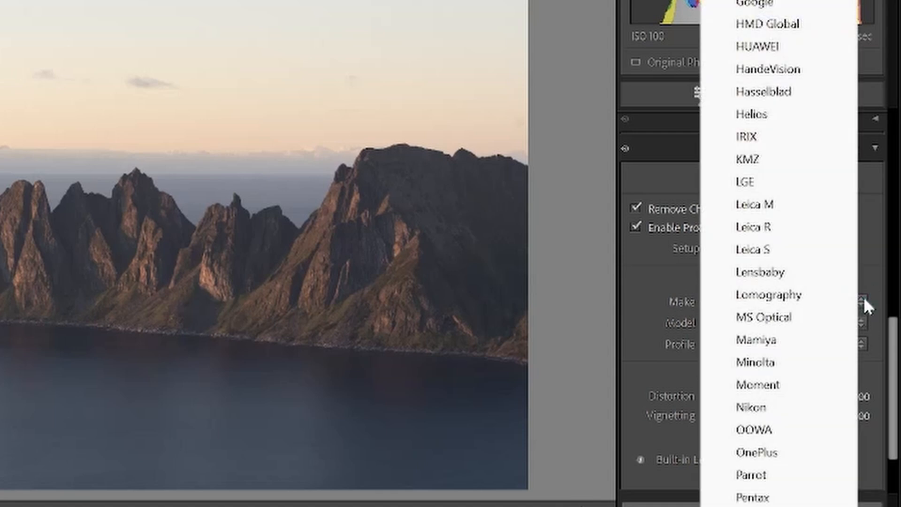
pyautogui.click(869, 269)
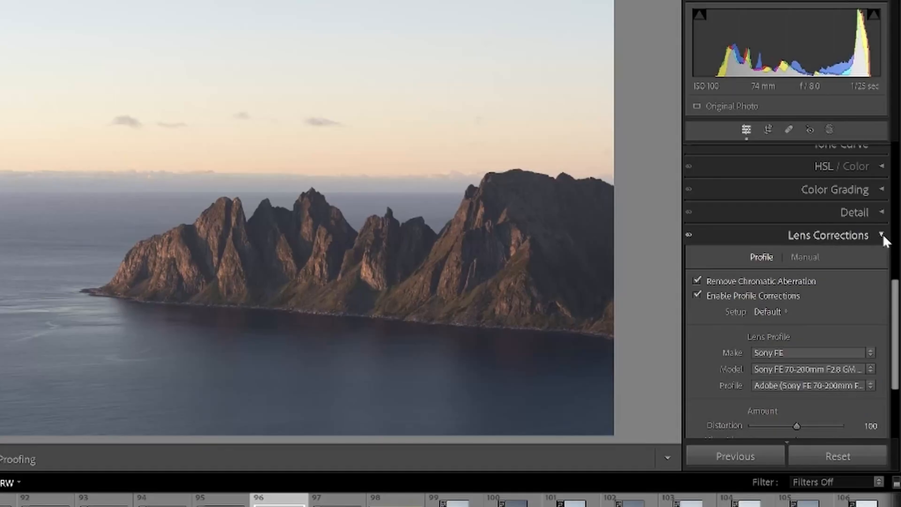
pyautogui.click(882, 235)
# Step: Try the Highlights adjustment at +86 and at -37, and reset it to 0
pyautogui.scroll(10, 748, 336)
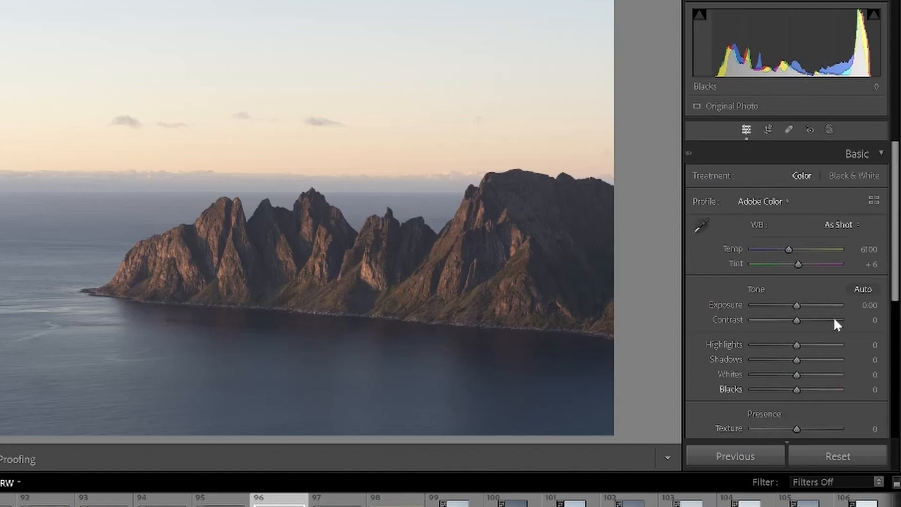
pyautogui.scroll(-3, 728, 389)
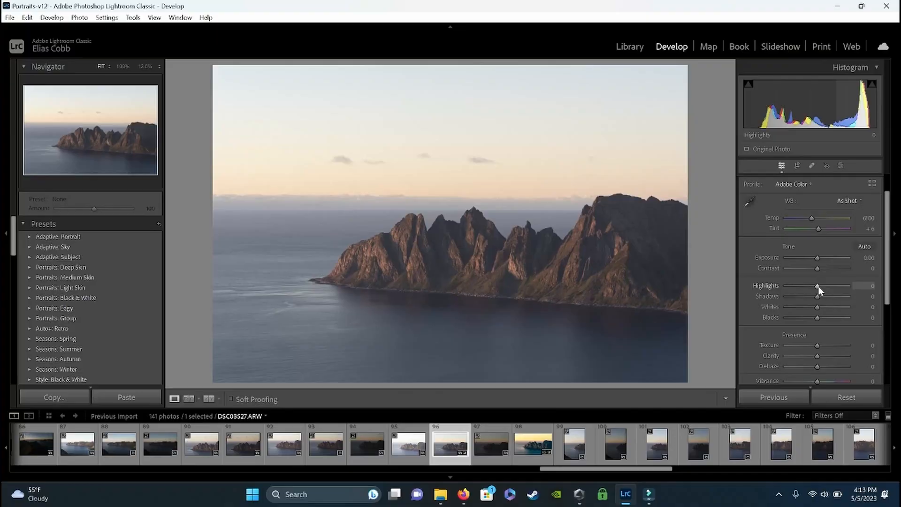
pyautogui.moveTo(819, 286); pyautogui.dragTo(845, 294)
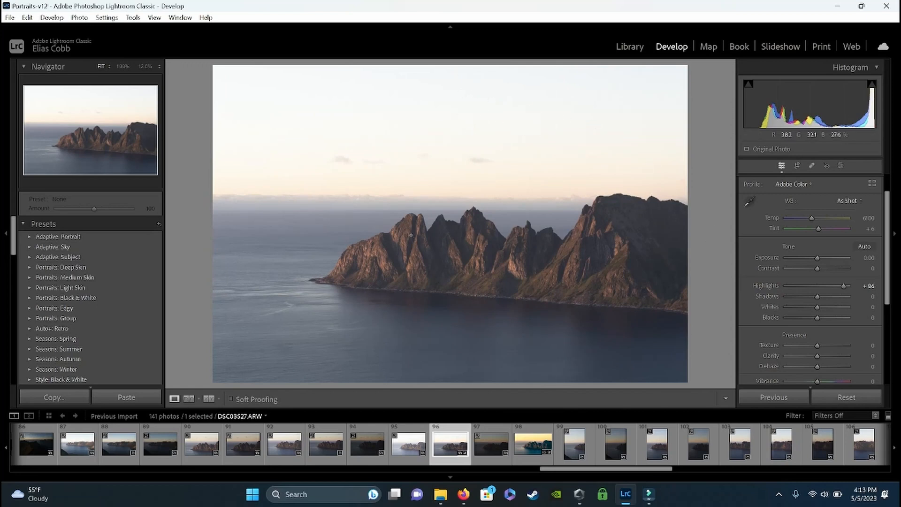
pyautogui.moveTo(844, 286)
pyautogui.mouseDown()
pyautogui.moveTo(828, 286)
pyautogui.moveTo(838, 286)
pyautogui.mouseUp()
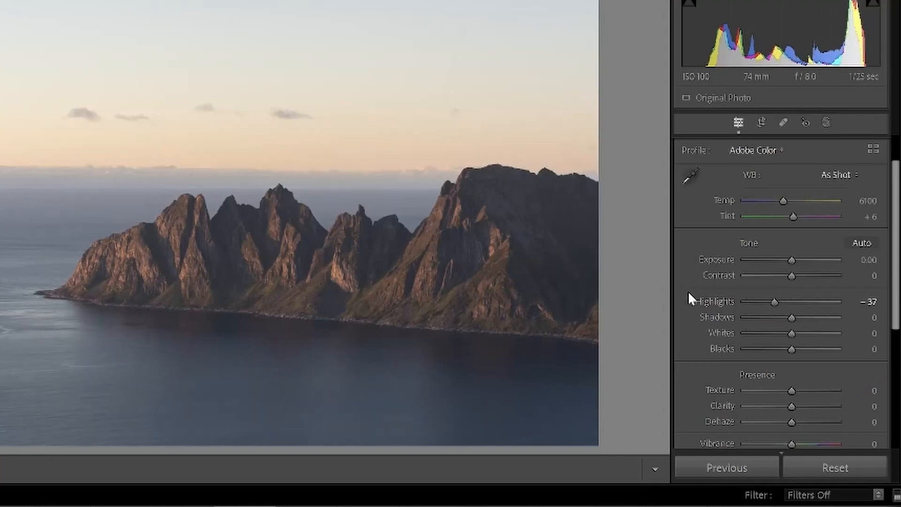
pyautogui.click(716, 301)
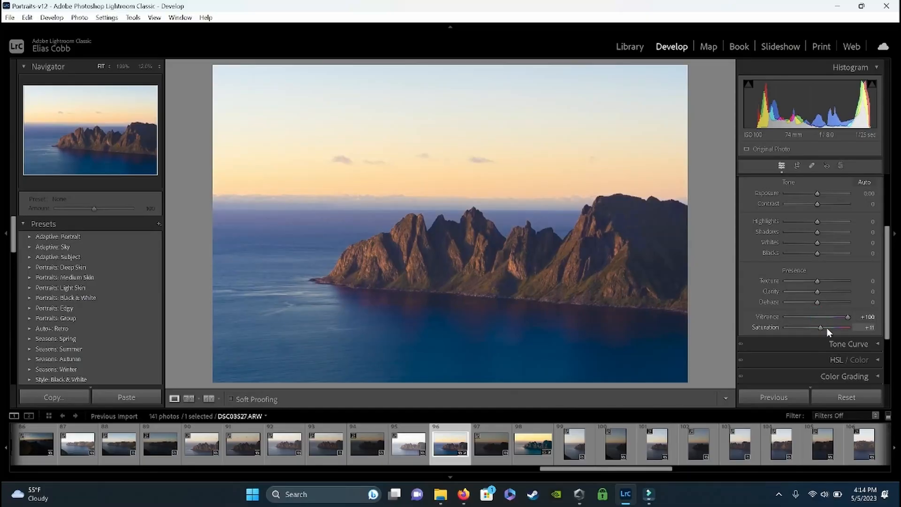
# Step: Try raising Saturation to +100, and reset both Vibrance and Saturation to 0
pyautogui.moveTo(827, 328); pyautogui.dragTo(848, 327)
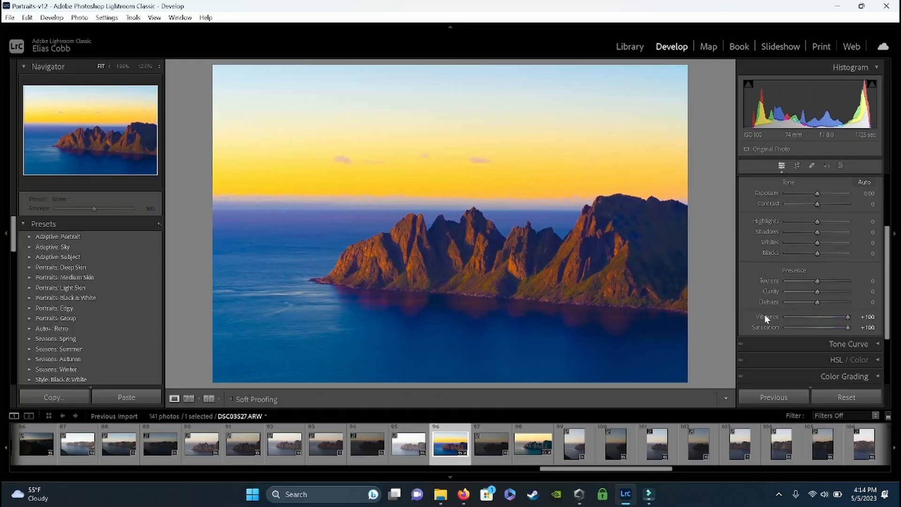
pyautogui.doubleClick(765, 315)
pyautogui.doubleClick(764, 326)
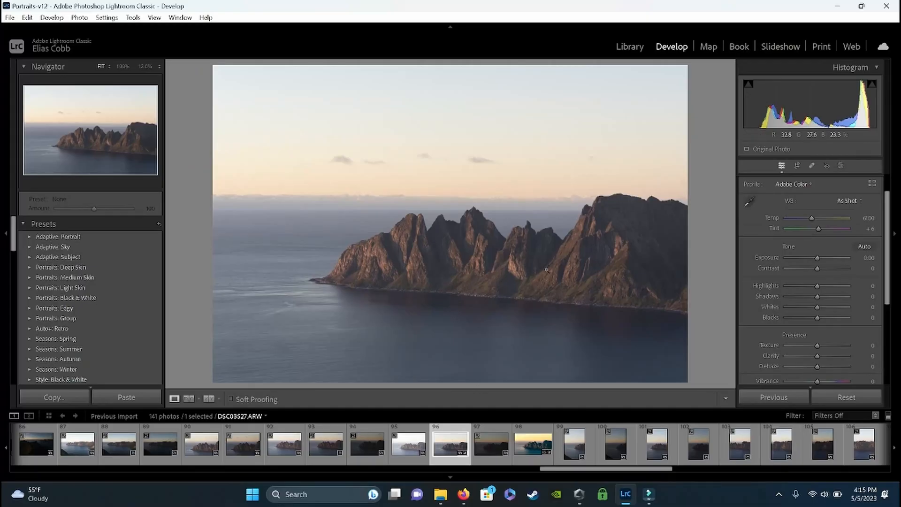
# Step: Raise both Vibrance and Saturation to +100 to exaggerate the photo's colors for judging white balance
pyautogui.scroll(-1, 755, 306)
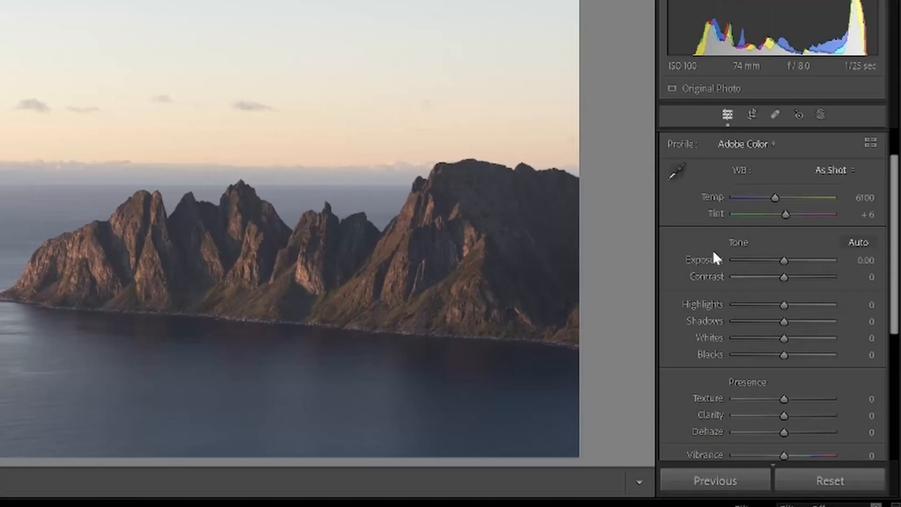
pyautogui.click(715, 195)
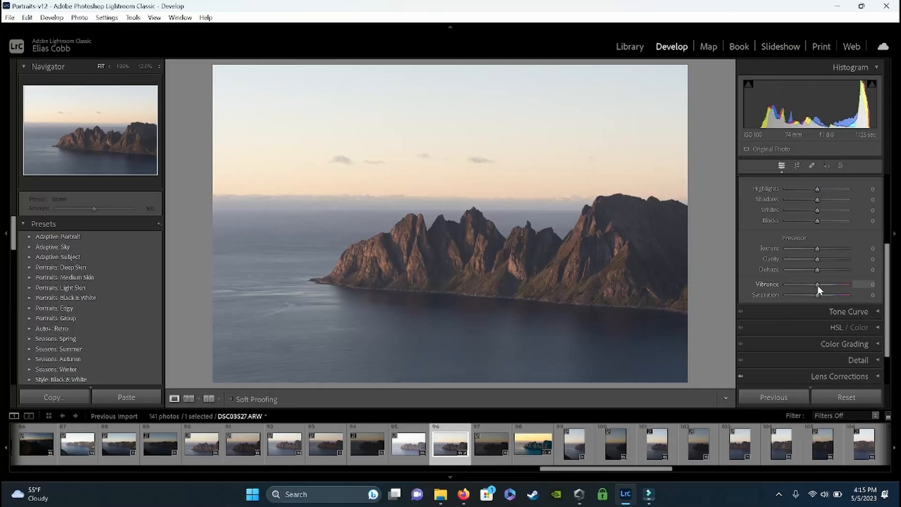
pyautogui.moveTo(818, 285); pyautogui.dragTo(850, 294)
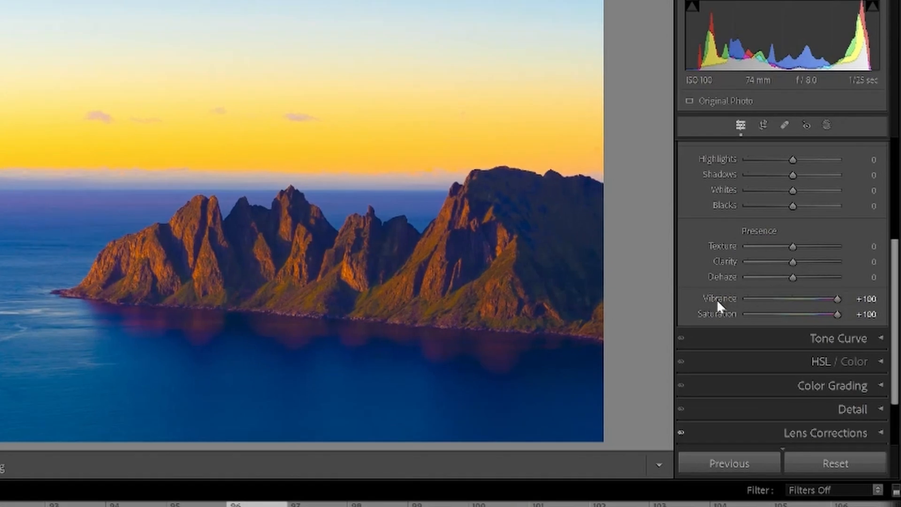
pyautogui.scroll(5, 731, 316)
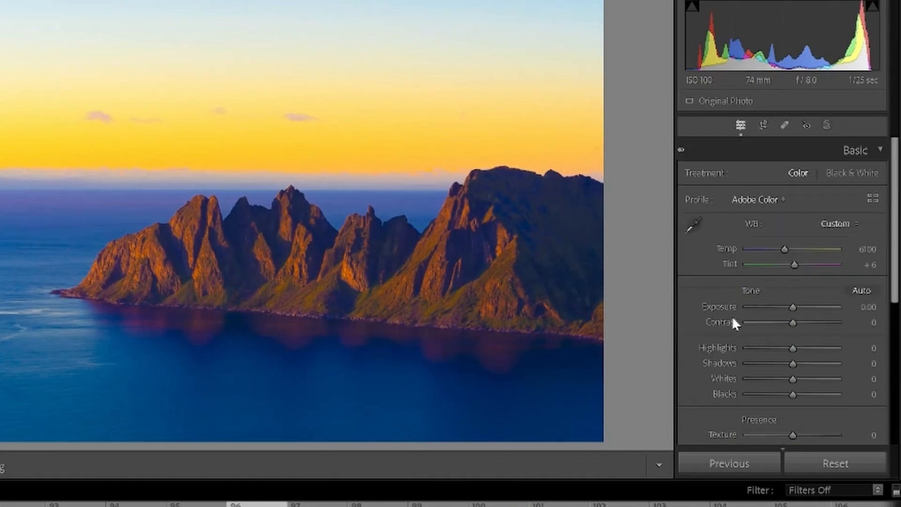
# Step: Warm the white balance to Temp 7600 and Tint +15, and reset Vibrance and Saturation to 0
pyautogui.moveTo(784, 253)
pyautogui.mouseDown()
pyautogui.moveTo(766, 252)
pyautogui.moveTo(806, 256)
pyautogui.moveTo(746, 247)
pyautogui.moveTo(852, 250)
pyautogui.moveTo(776, 252)
pyautogui.mouseUp()
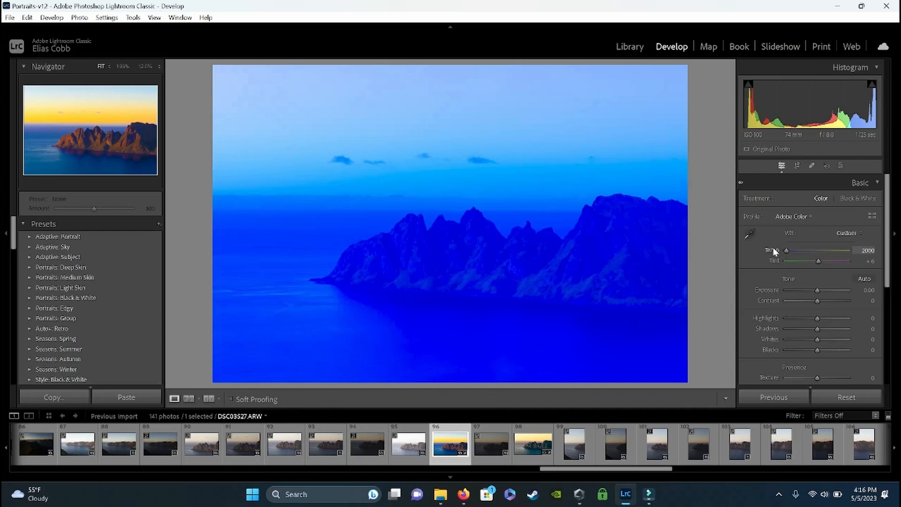
pyautogui.moveTo(788, 249); pyautogui.dragTo(815, 252)
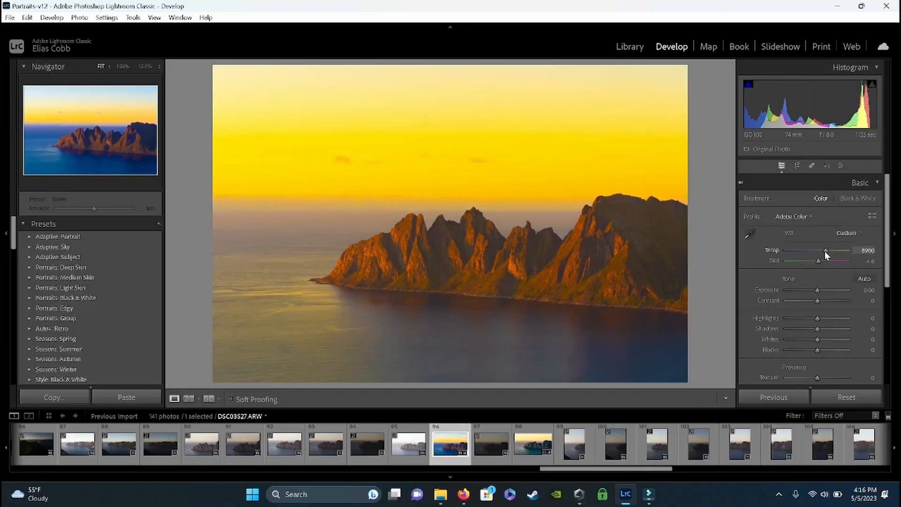
pyautogui.moveTo(824, 252)
pyautogui.mouseDown()
pyautogui.moveTo(810, 252)
pyautogui.moveTo(816, 255)
pyautogui.mouseUp()
pyautogui.moveTo(813, 252); pyautogui.dragTo(816, 252)
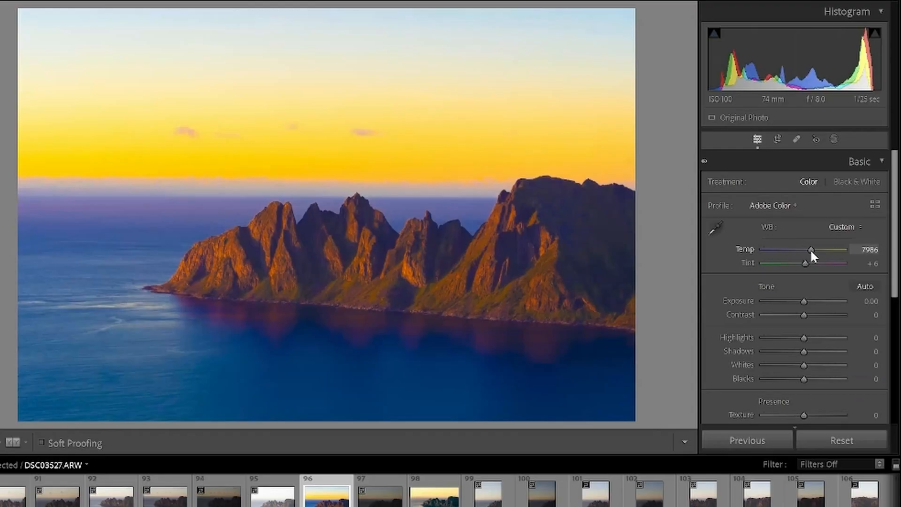
pyautogui.moveTo(811, 248)
pyautogui.mouseDown()
pyautogui.moveTo(797, 262)
pyautogui.moveTo(811, 266)
pyautogui.moveTo(761, 270)
pyautogui.moveTo(821, 262)
pyautogui.mouseUp()
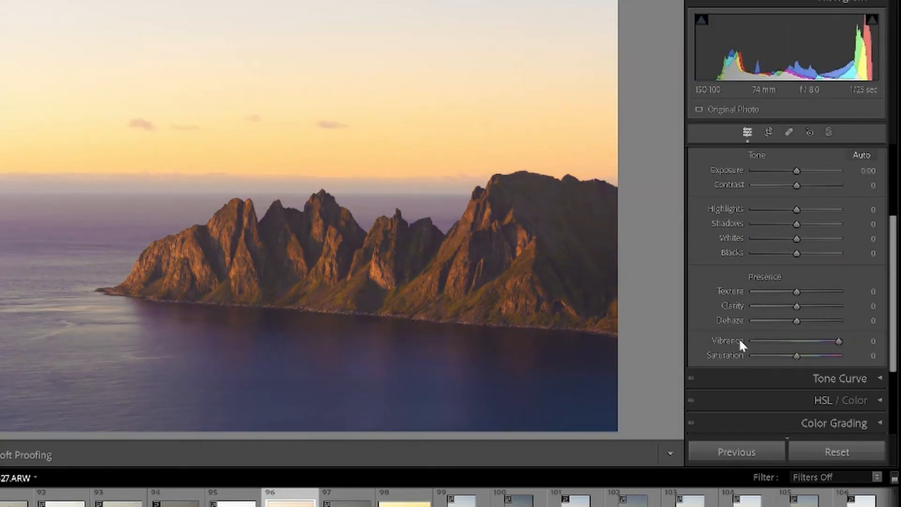
pyautogui.doubleClick(740, 343)
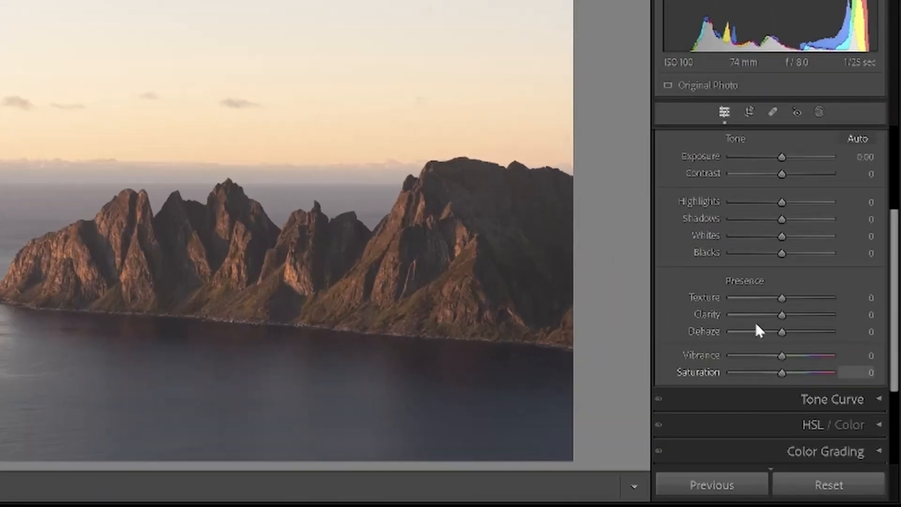
# Step: Shape a gentle S-shaped tone curve with a highlight point near input 204, output 211, and a lowered shadow point
pyautogui.scroll(2, 799, 291)
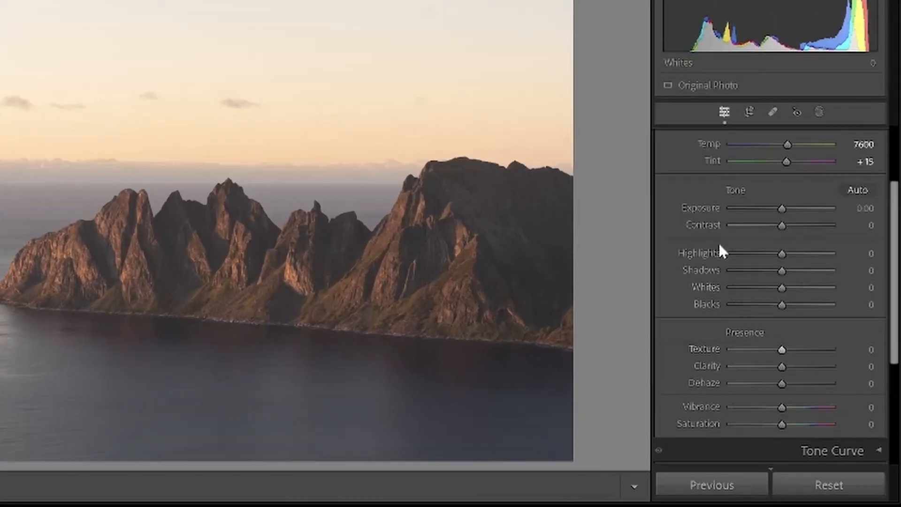
pyautogui.scroll(-3, 700, 288)
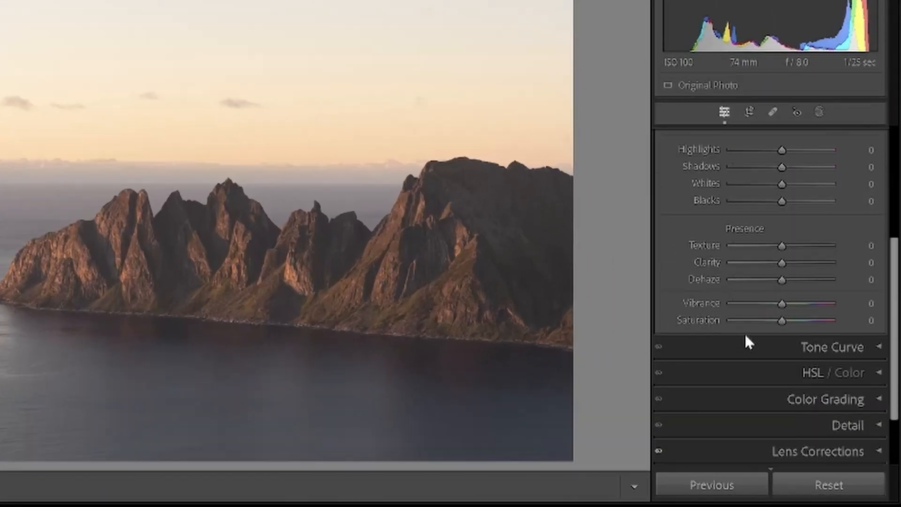
pyautogui.click(876, 347)
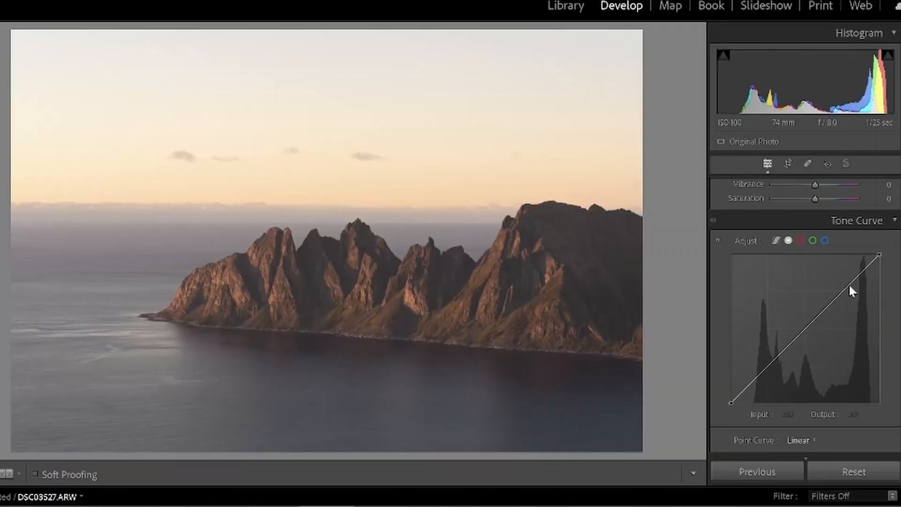
pyautogui.moveTo(823, 256); pyautogui.dragTo(850, 280)
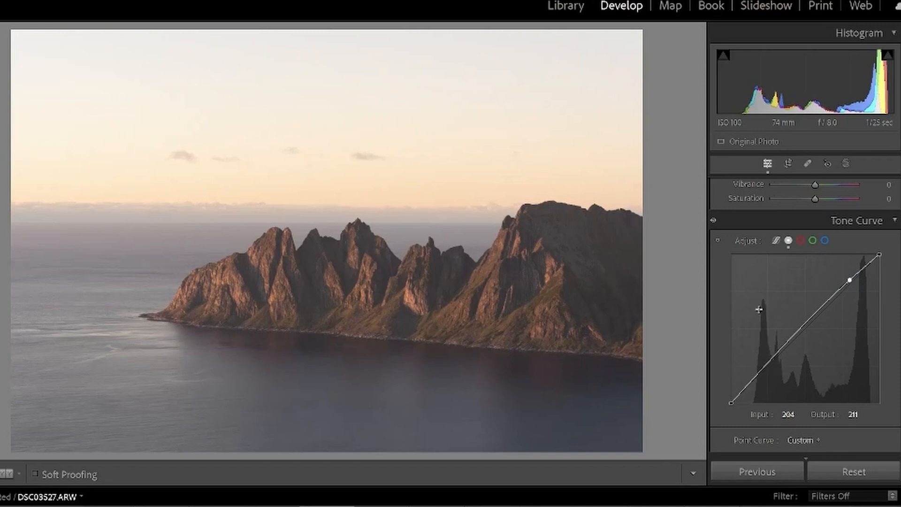
pyautogui.moveTo(762, 368); pyautogui.dragTo(763, 380)
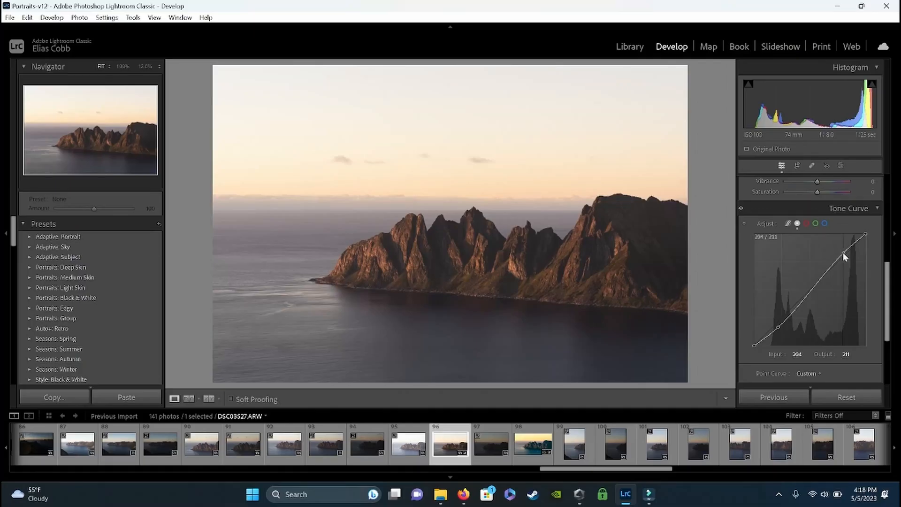
pyautogui.moveTo(844, 252); pyautogui.dragTo(842, 252)
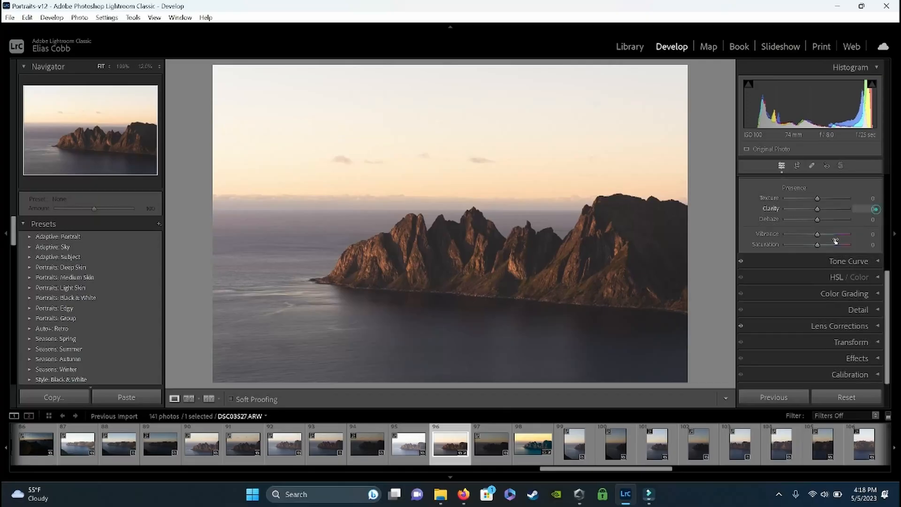
# Step: Set the photo's Contrast to +19 in the Basic adjustments
pyautogui.scroll(8, 757, 297)
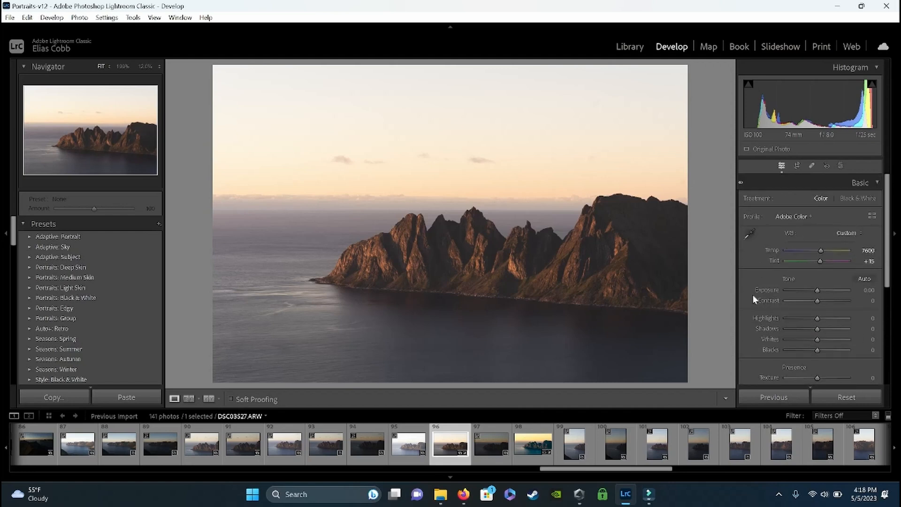
pyautogui.scroll(-2, 761, 282)
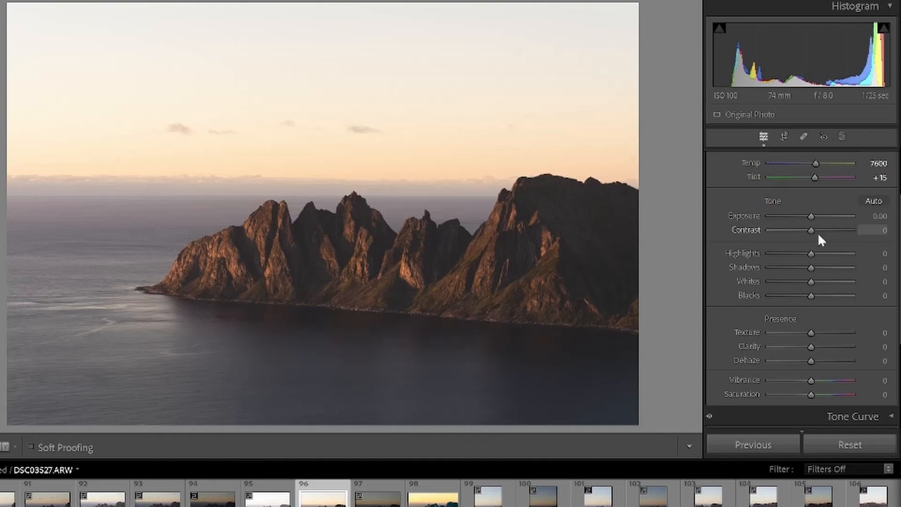
pyautogui.moveTo(811, 233); pyautogui.dragTo(820, 233)
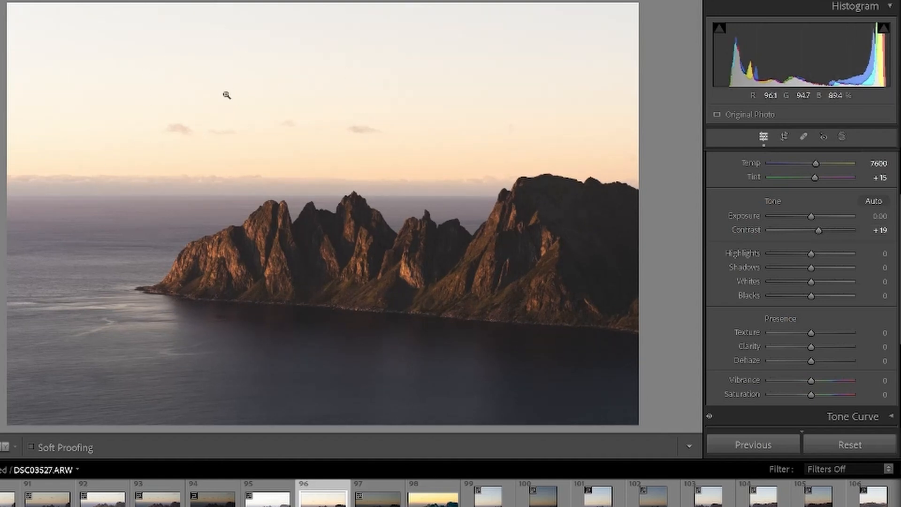
# Step: Compare several negative Highlights strengths, including -100, and settle the photo's Highlights at -27
pyautogui.moveTo(811, 253); pyautogui.dragTo(798, 254)
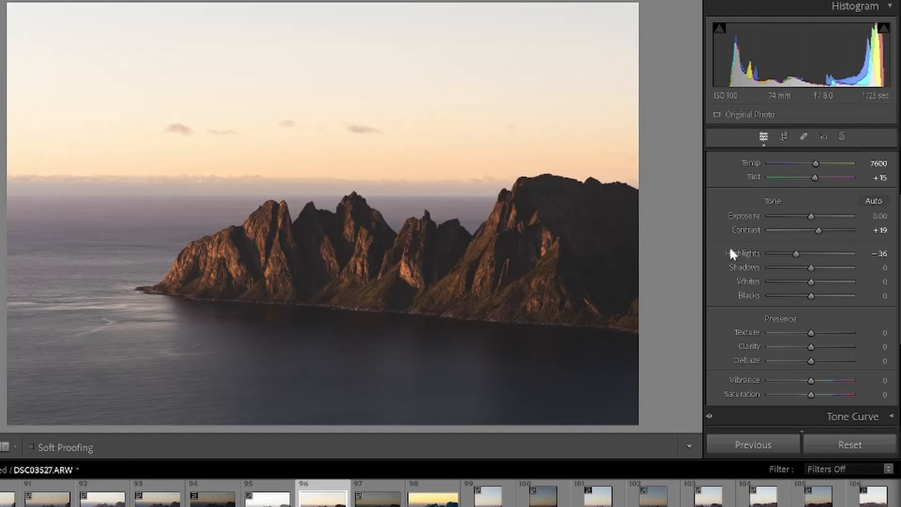
pyautogui.moveTo(793, 254); pyautogui.dragTo(766, 254)
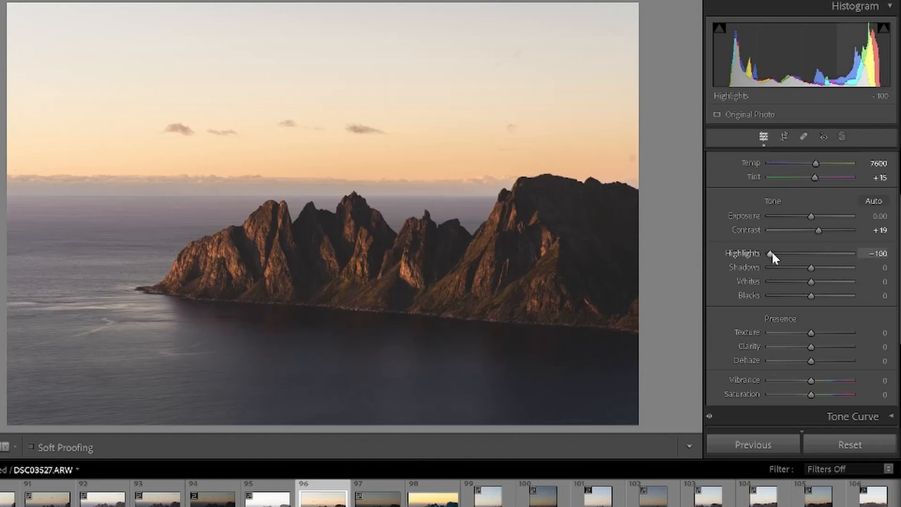
pyautogui.moveTo(770, 254)
pyautogui.mouseDown()
pyautogui.moveTo(798, 255)
pyautogui.moveTo(763, 254)
pyautogui.moveTo(787, 256)
pyautogui.mouseUp()
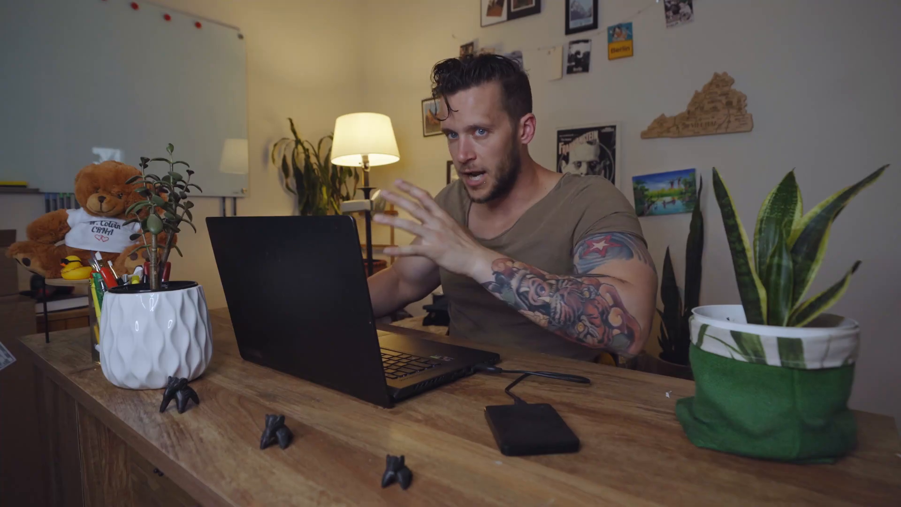
pyautogui.moveTo(799, 253); pyautogui.dragTo(811, 252)
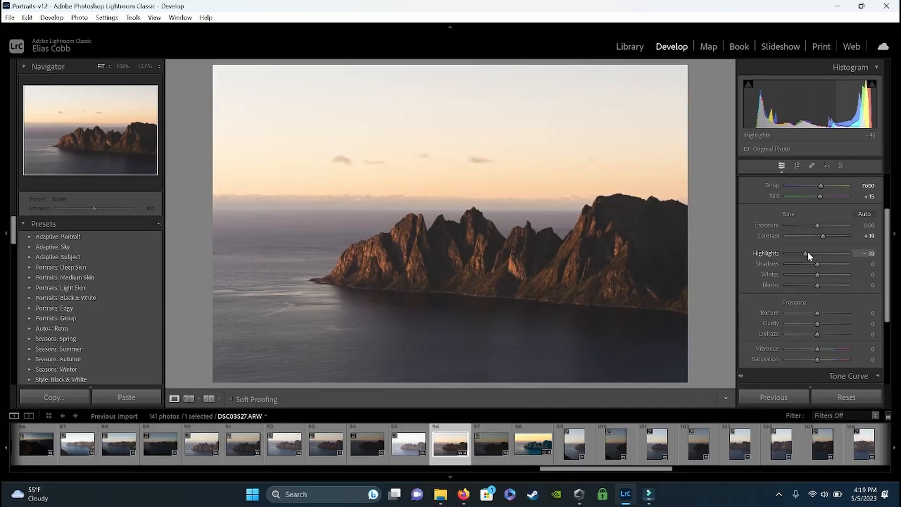
# Step: Lift the photo's Shadows to +36
pyautogui.click(818, 265)
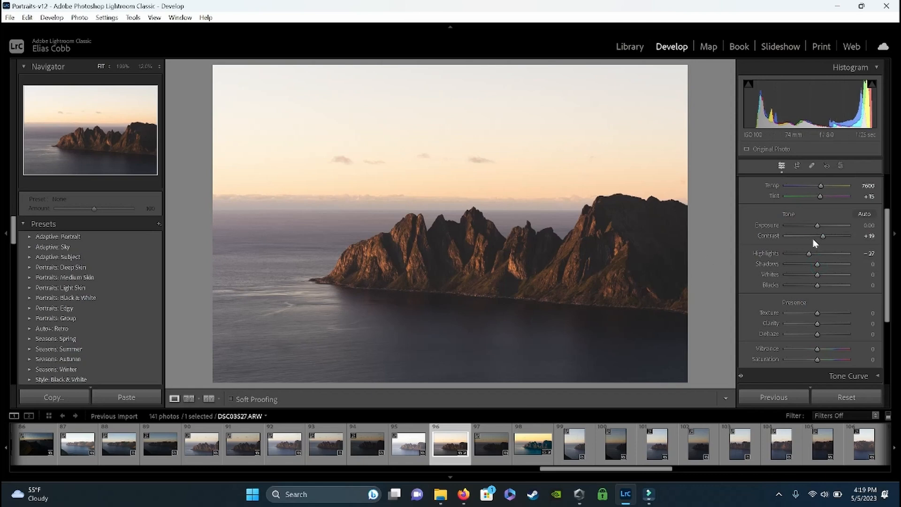
pyautogui.moveTo(818, 264)
pyautogui.mouseDown()
pyautogui.moveTo(768, 263)
pyautogui.moveTo(826, 265)
pyautogui.mouseUp()
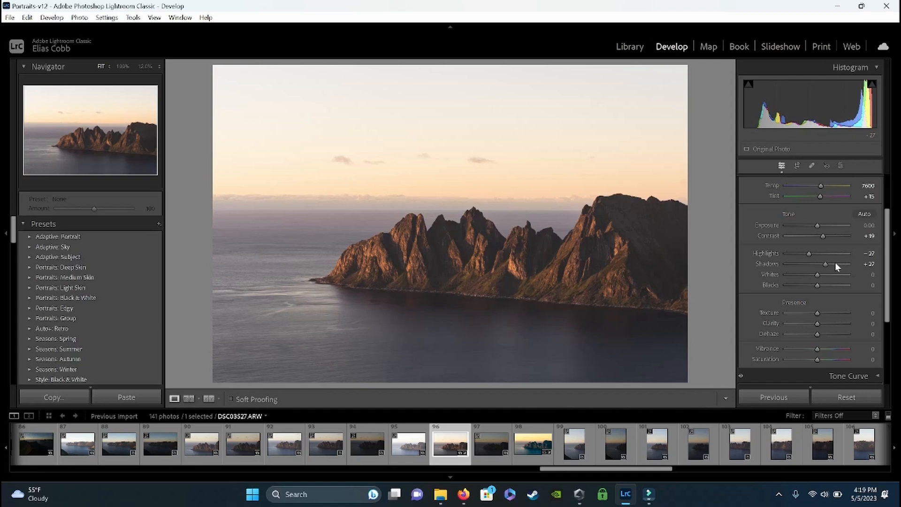
pyautogui.moveTo(828, 264); pyautogui.dragTo(829, 264)
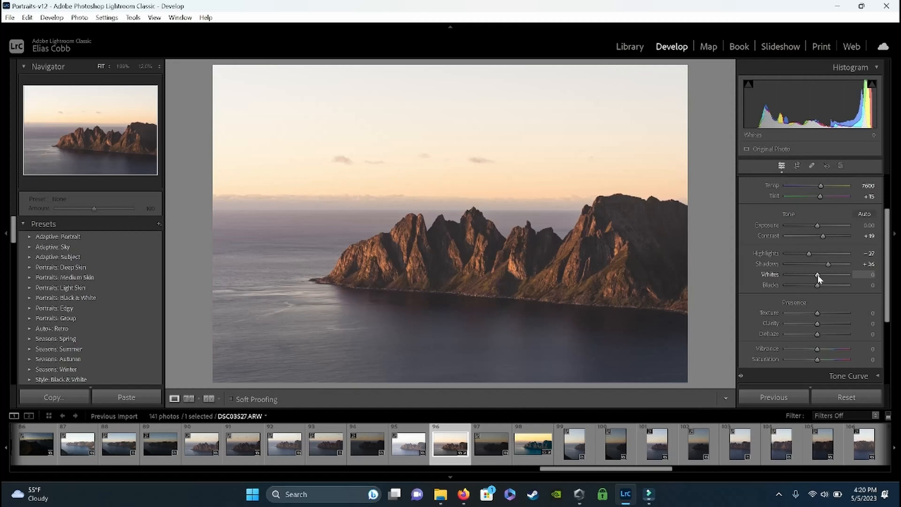
# Step: Try raising Whites to +59 with Highlights at -100, and undo both changes
pyautogui.keyDown('alt'); pyautogui.click(818, 276); pyautogui.keyUp('alt')
pyautogui.moveTo(818, 276); pyautogui.dragTo(836, 280)
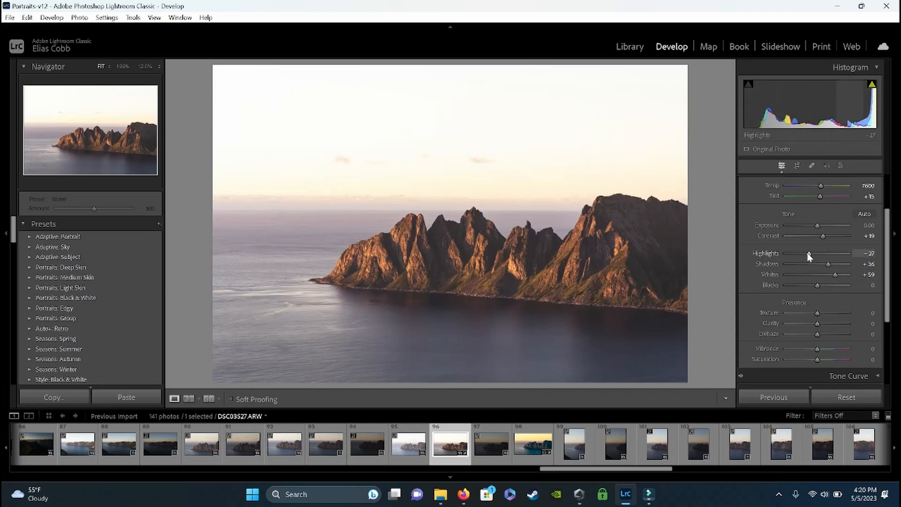
pyautogui.moveTo(809, 254); pyautogui.dragTo(747, 255)
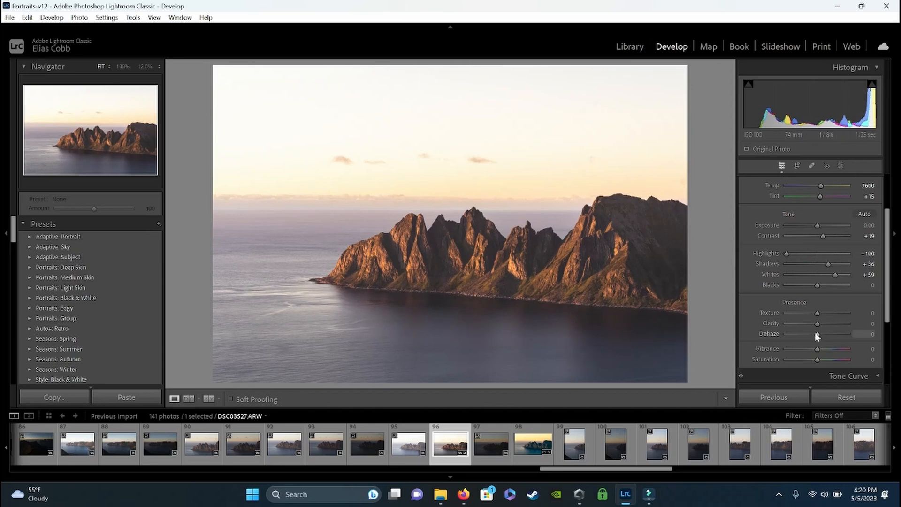
pyautogui.hotkey('ctrl', 'z')
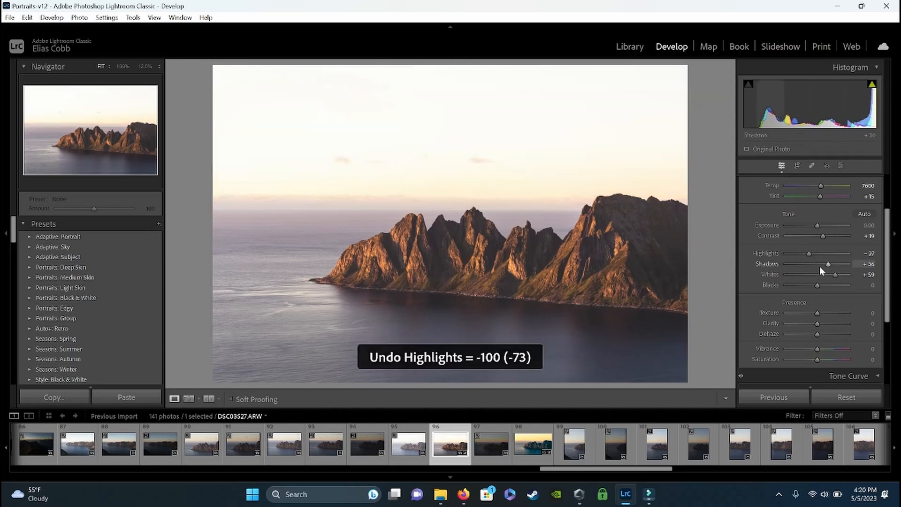
pyautogui.hotkey('ctrl', 'z')
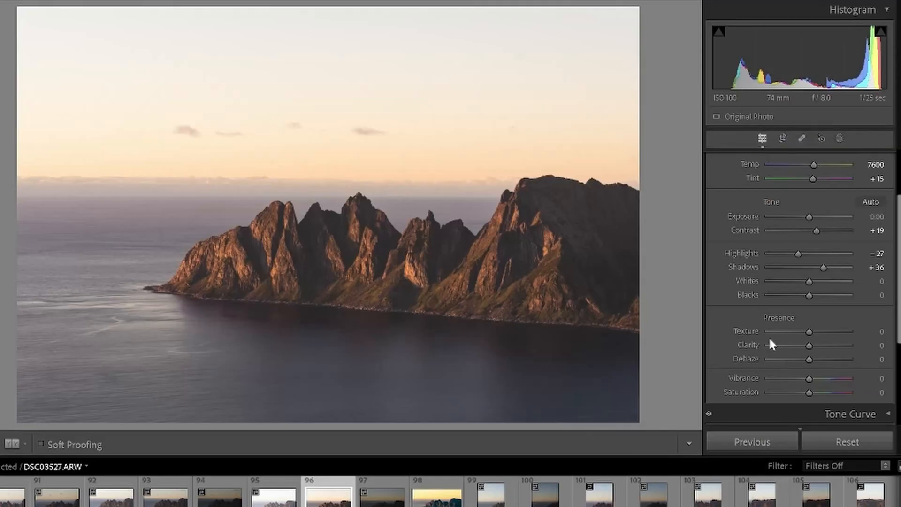
# Step: Lower Whites to -12 and Blacks to -11
pyautogui.moveTo(809, 283)
pyautogui.mouseDown()
pyautogui.moveTo(795, 281)
pyautogui.moveTo(801, 295)
pyautogui.moveTo(787, 295)
pyautogui.moveTo(802, 295)
pyautogui.moveTo(797, 282)
pyautogui.mouseUp()
pyautogui.moveTo(798, 281); pyautogui.dragTo(803, 282)
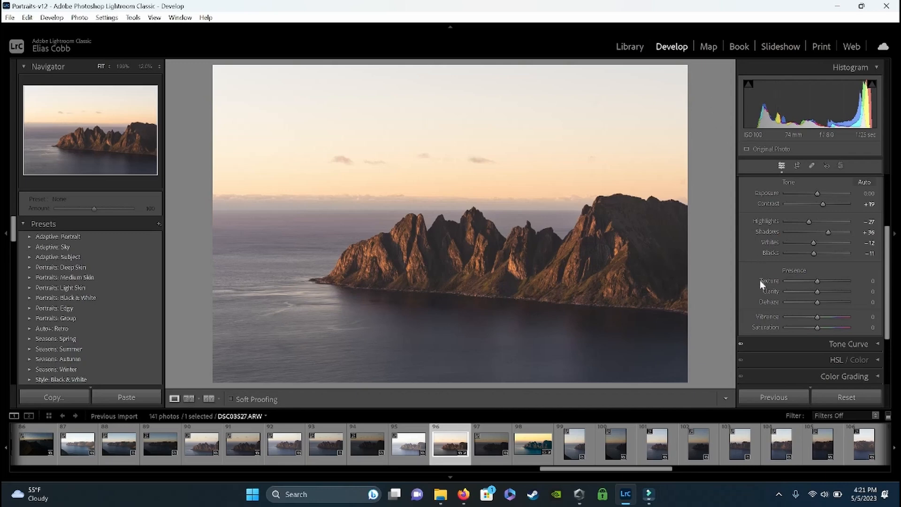
# Step: Try strong positive Clarity, Clarity -60 with Texture -29, and Clarity +37, resetting both settings to 0
pyautogui.scroll(-2, 757, 258)
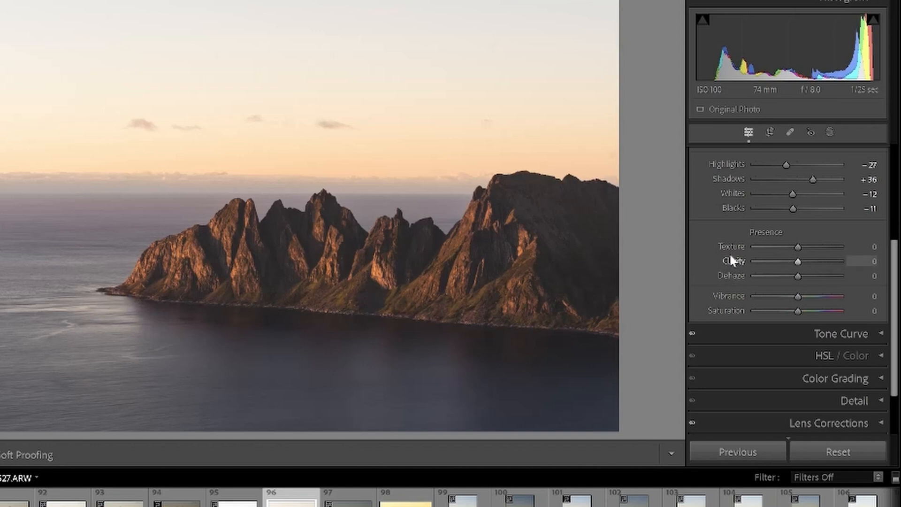
pyautogui.moveTo(801, 260); pyautogui.dragTo(852, 260)
pyautogui.doubleClick(732, 260)
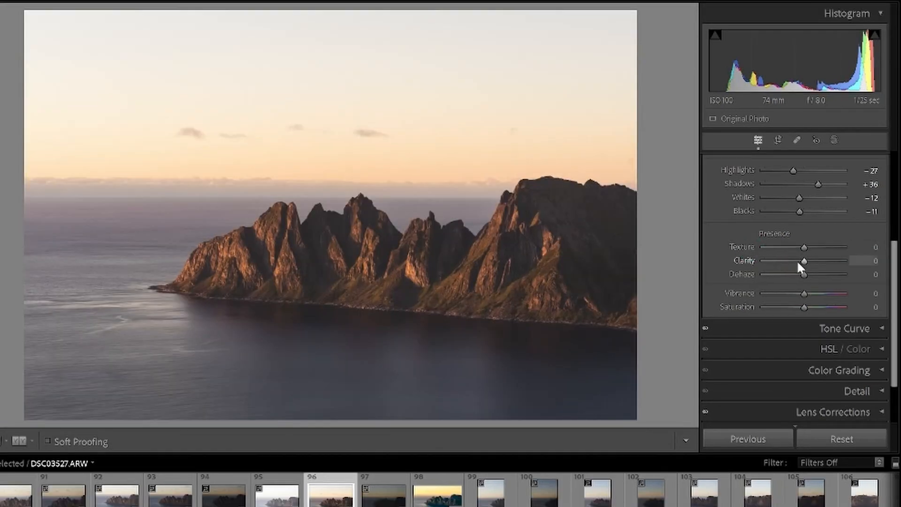
pyautogui.moveTo(804, 260)
pyautogui.mouseDown()
pyautogui.moveTo(781, 260)
pyautogui.moveTo(803, 246)
pyautogui.moveTo(791, 247)
pyautogui.mouseUp()
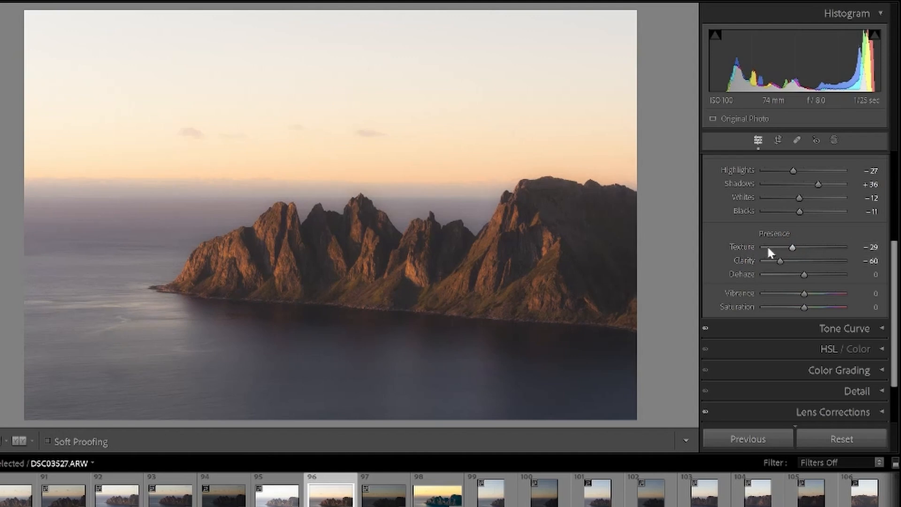
pyautogui.doubleClick(749, 258)
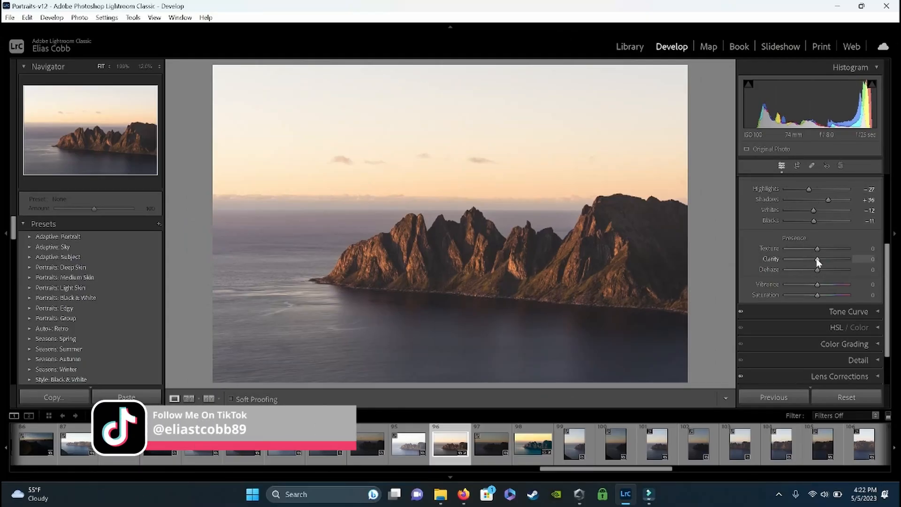
pyautogui.moveTo(817, 260)
pyautogui.mouseDown()
pyautogui.moveTo(833, 257)
pyautogui.moveTo(793, 256)
pyautogui.moveTo(847, 262)
pyautogui.moveTo(791, 261)
pyautogui.moveTo(827, 260)
pyautogui.mouseUp()
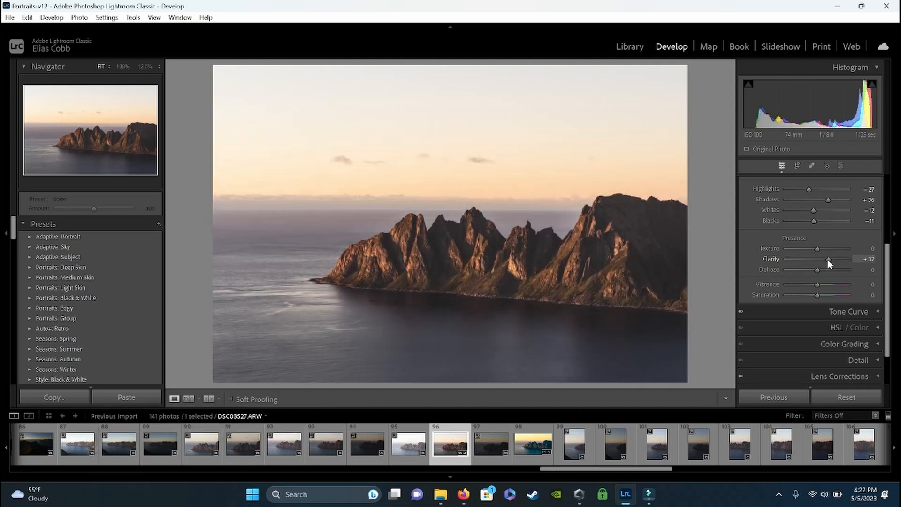
pyautogui.doubleClick(772, 258)
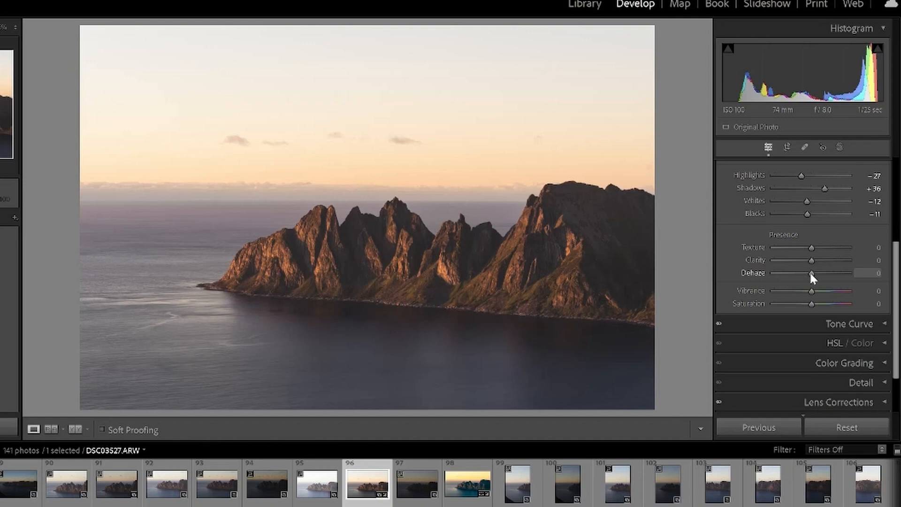
# Step: Try Dehaze at -10, +27 and +20, and reset it to 0
pyautogui.moveTo(810, 273); pyautogui.dragTo(805, 273)
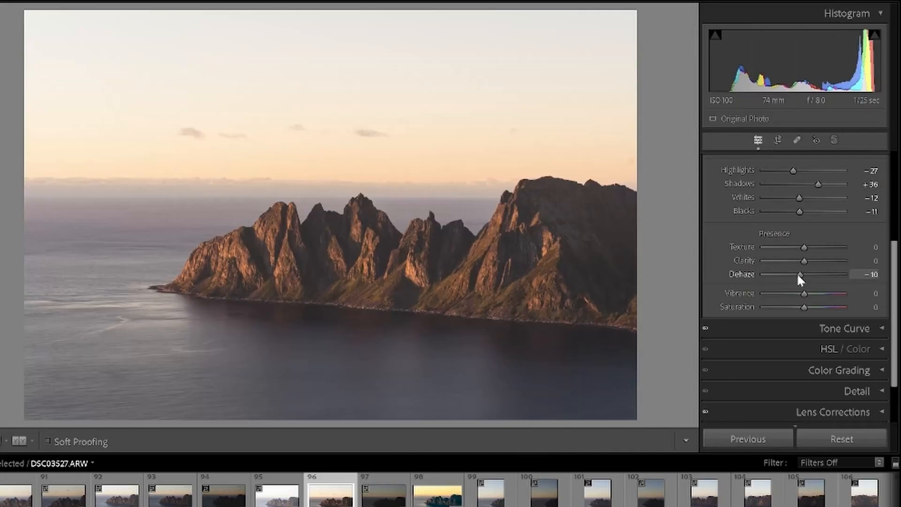
pyautogui.moveTo(800, 277); pyautogui.dragTo(813, 274)
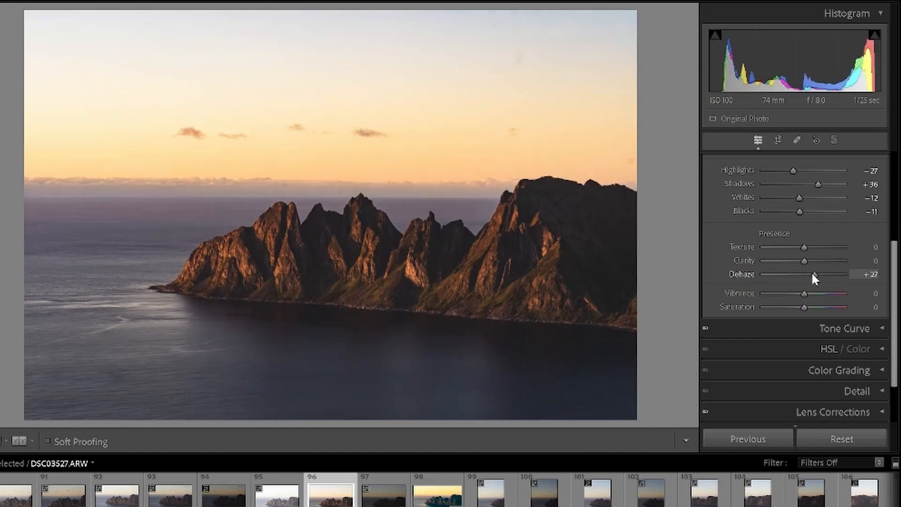
pyautogui.moveTo(812, 274); pyautogui.dragTo(810, 274)
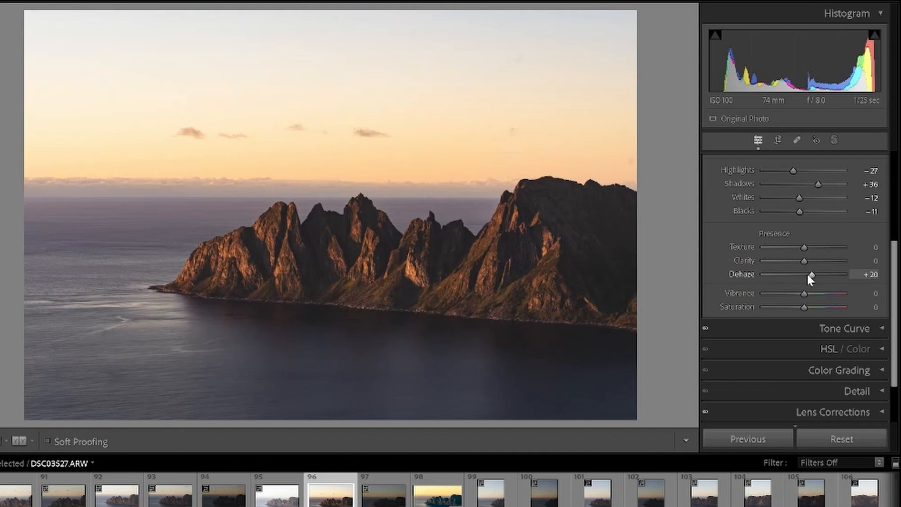
pyautogui.doubleClick(744, 271)
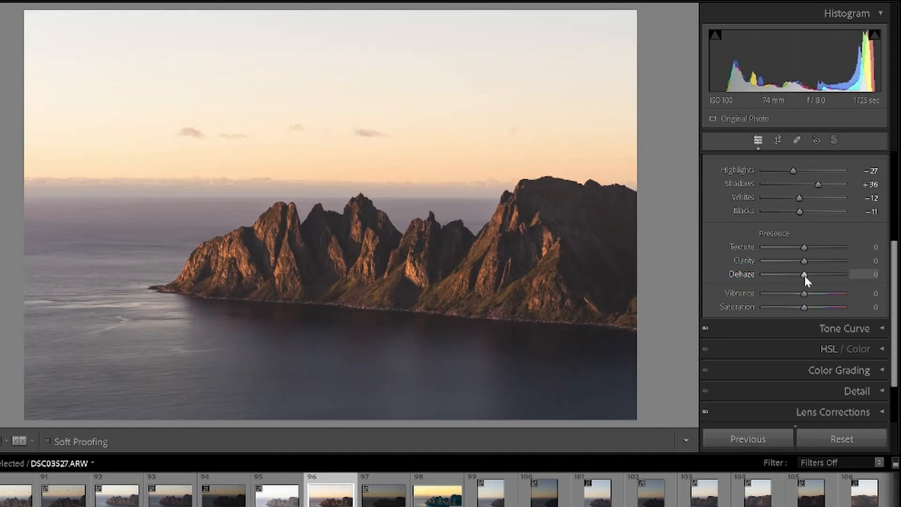
# Step: Raise Dehaze to +100 to exaggerate the dust spots in the sky
pyautogui.moveTo(804, 274); pyautogui.dragTo(825, 274)
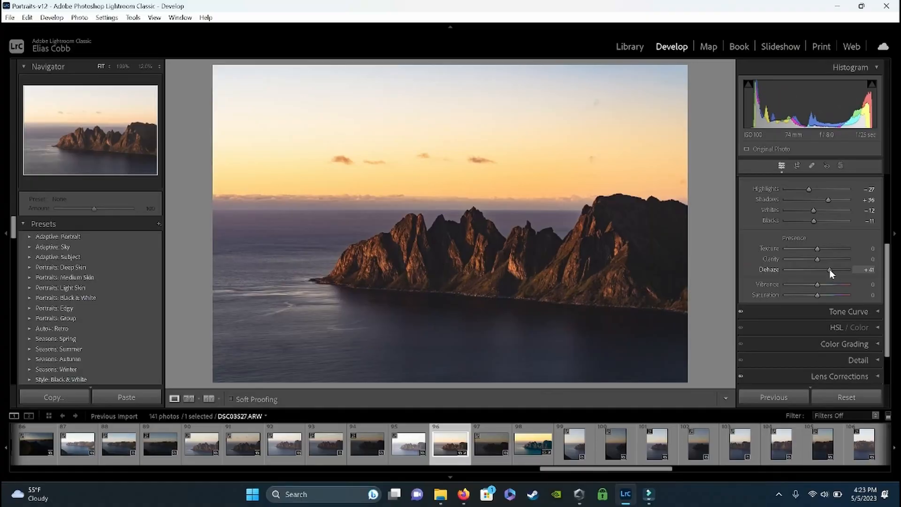
pyautogui.moveTo(824, 274); pyautogui.dragTo(832, 271)
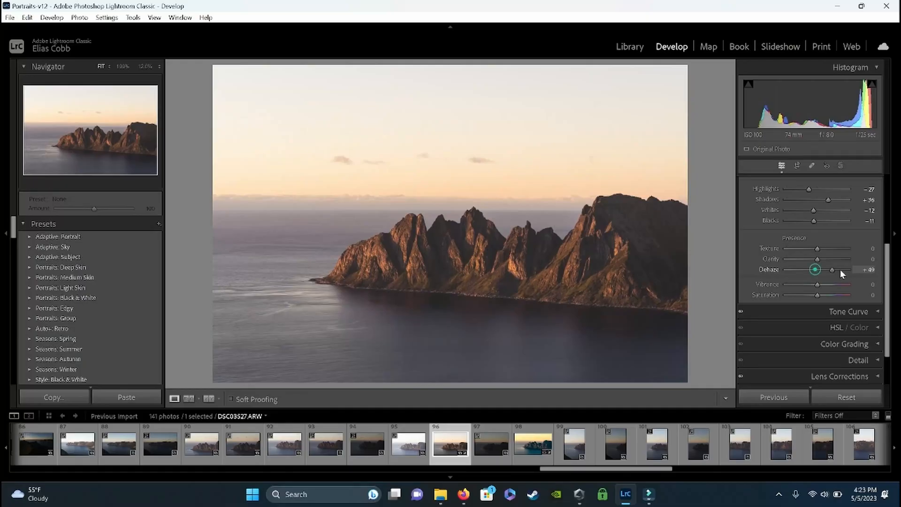
pyautogui.moveTo(840, 270); pyautogui.dragTo(868, 271)
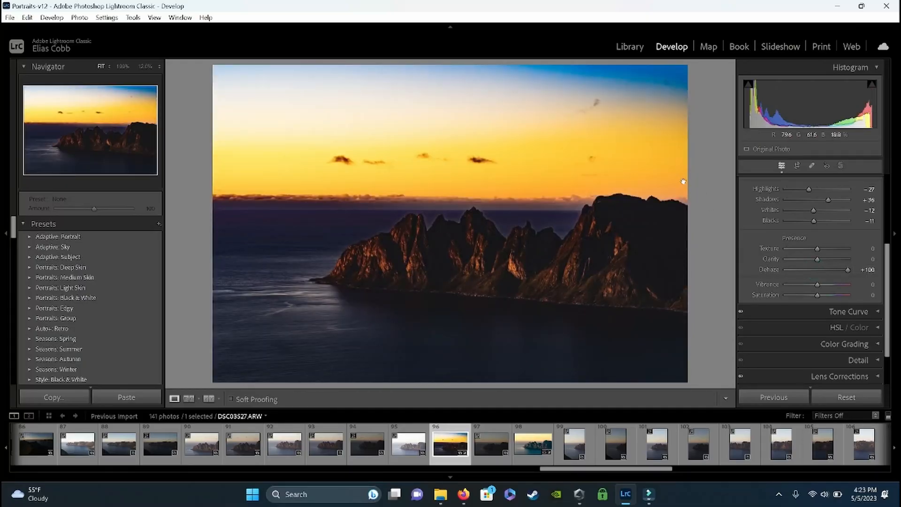
# Step: Clone out three dust spots in the yellow sky above the headland, using the Healing tool's Clone mode at size about 66 with Feather 0
pyautogui.click(686, 183)
pyautogui.moveTo(665, 200); pyautogui.dragTo(727, 323)
pyautogui.moveTo(630, 117); pyautogui.dragTo(512, 217)
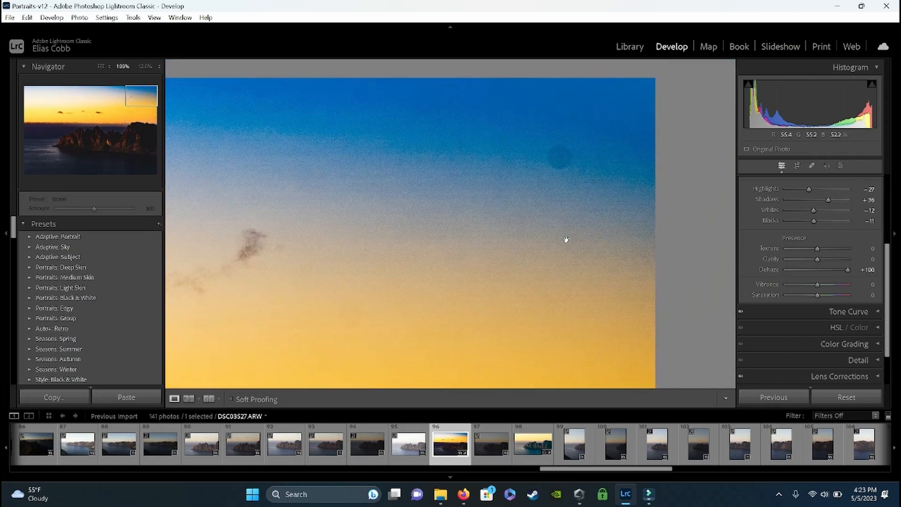
pyautogui.click(565, 286)
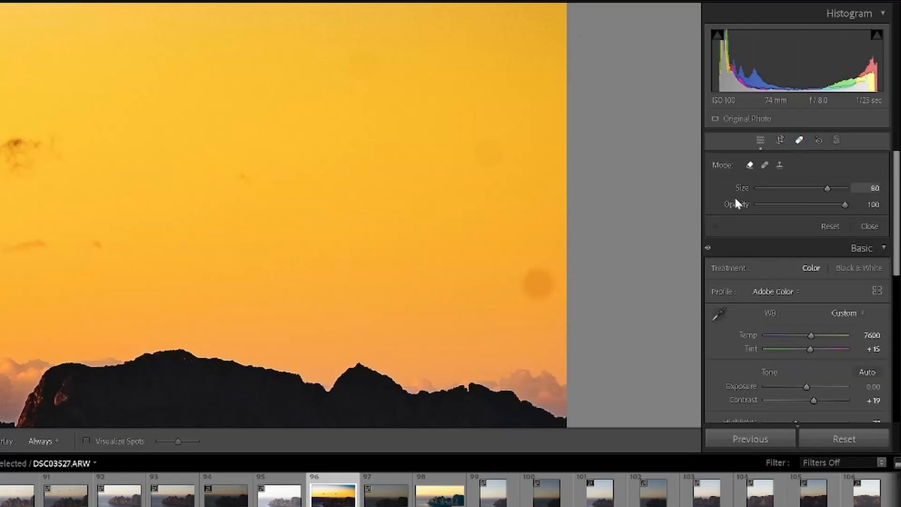
pyautogui.scroll(-4, 521, 270)
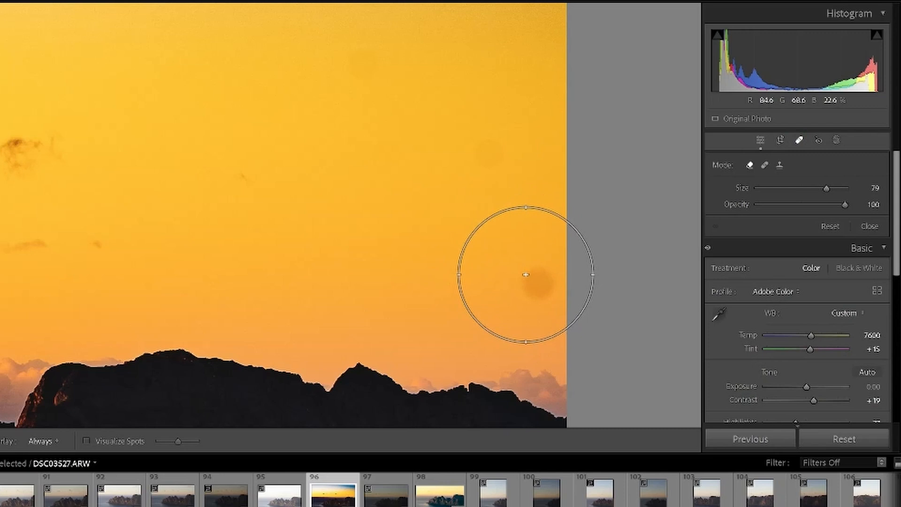
pyautogui.scroll(-8, 525, 275)
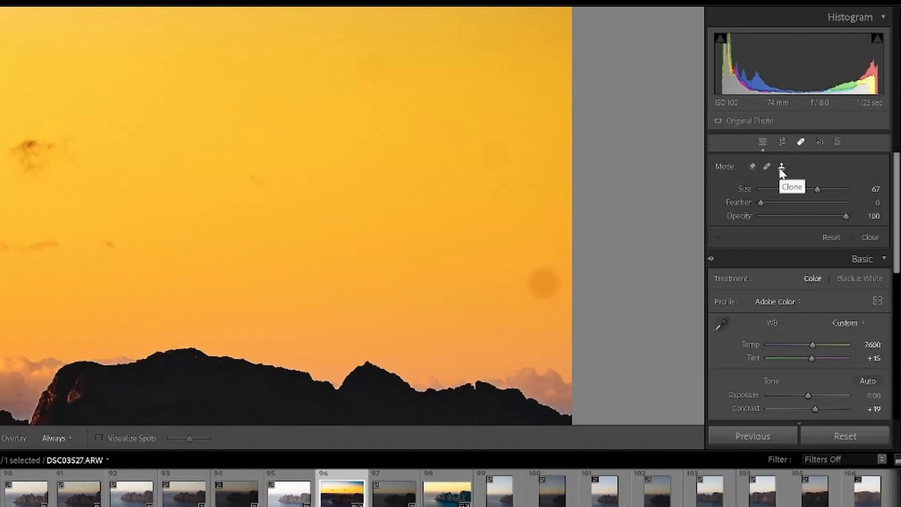
pyautogui.click(780, 167)
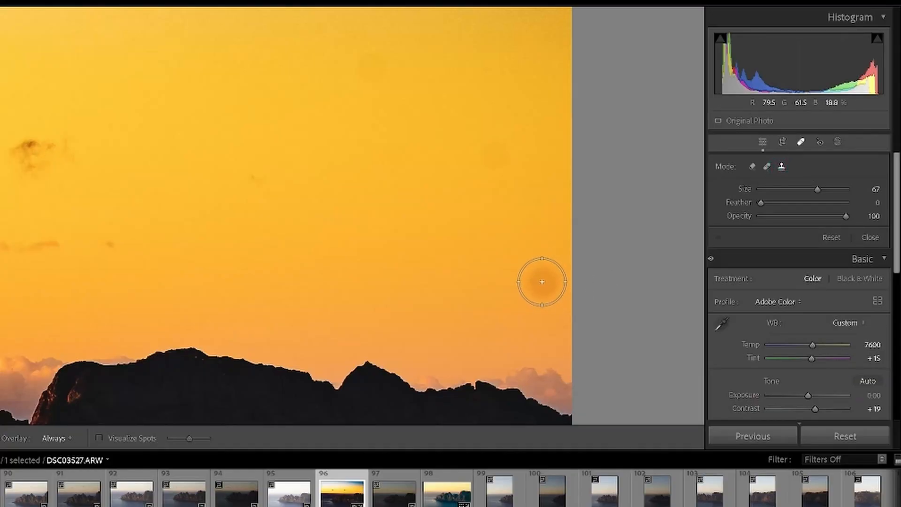
pyautogui.click(542, 282)
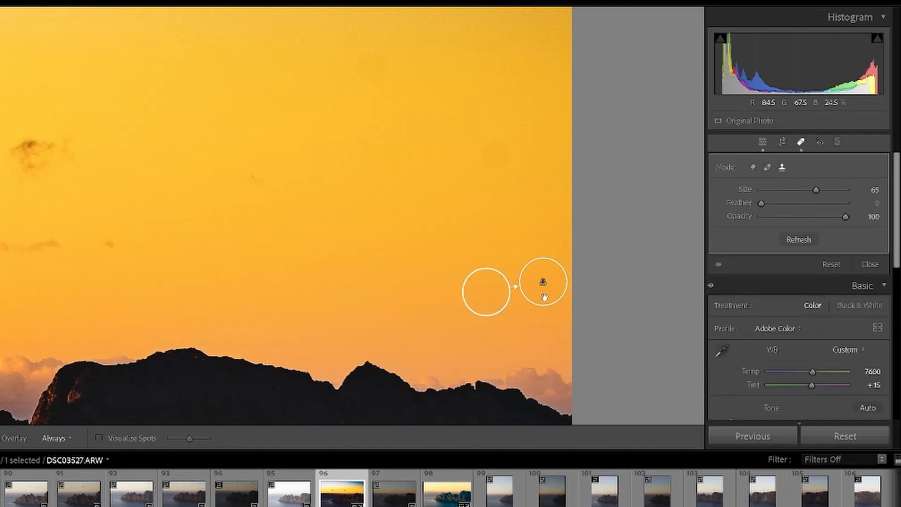
pyautogui.click(494, 152)
pyautogui.click(370, 64)
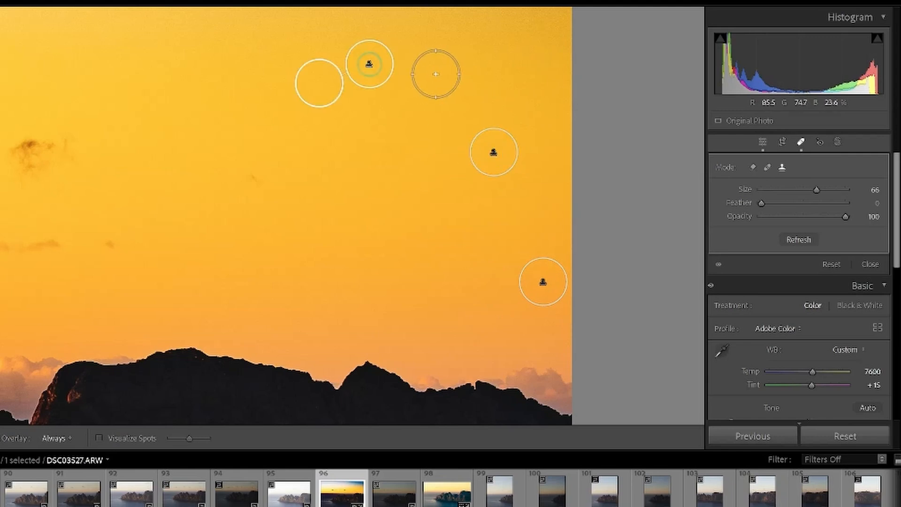
# Step: Clone out the dust spot in the blue upper corner of the sky, close the Healing tool and return to the full photo
pyautogui.moveTo(451, 60)
pyautogui.mouseDown()
pyautogui.moveTo(495, 336)
pyautogui.moveTo(474, 455)
pyautogui.mouseUp()
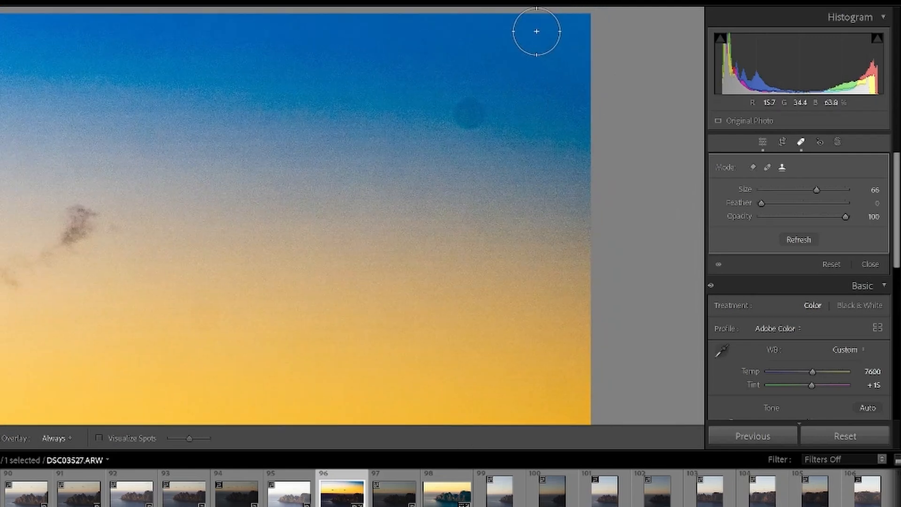
pyautogui.click(469, 113)
pyautogui.moveTo(191, 221); pyautogui.dragTo(628, 253)
pyautogui.moveTo(150, 231); pyautogui.dragTo(703, 47)
pyautogui.click(801, 142)
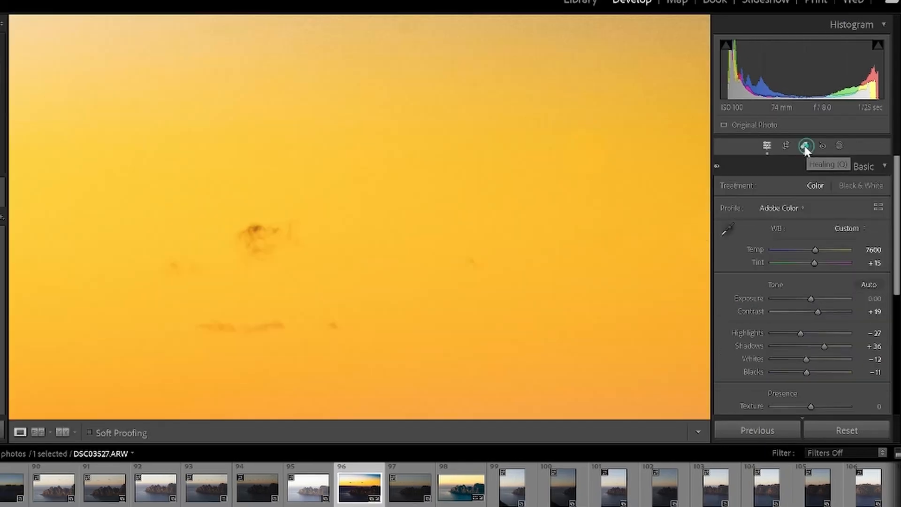
pyautogui.click(344, 184)
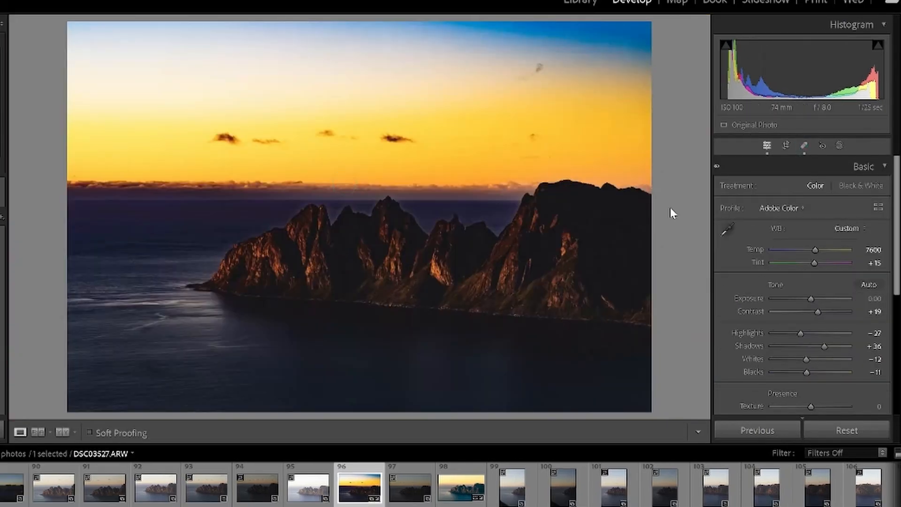
# Step: Reset the exaggerated Dehaze to its default and set it to +6
pyautogui.scroll(-5, 756, 370)
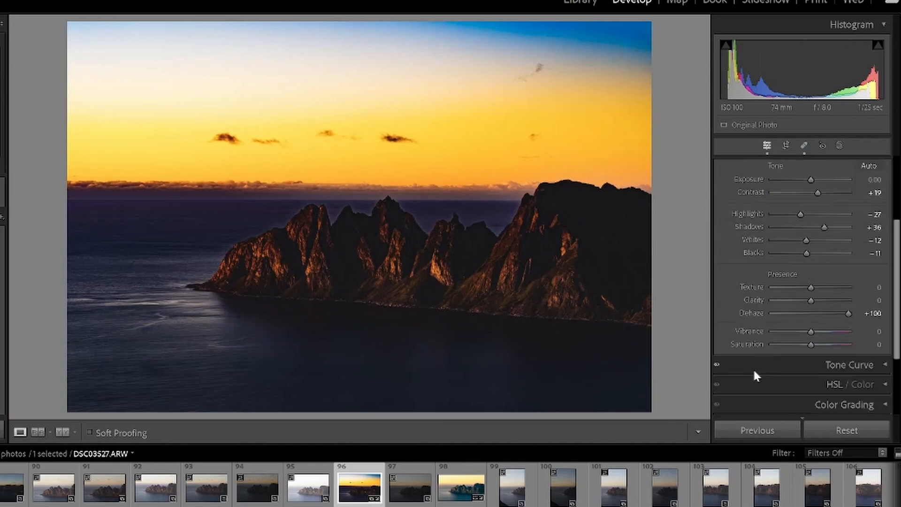
pyautogui.doubleClick(757, 312)
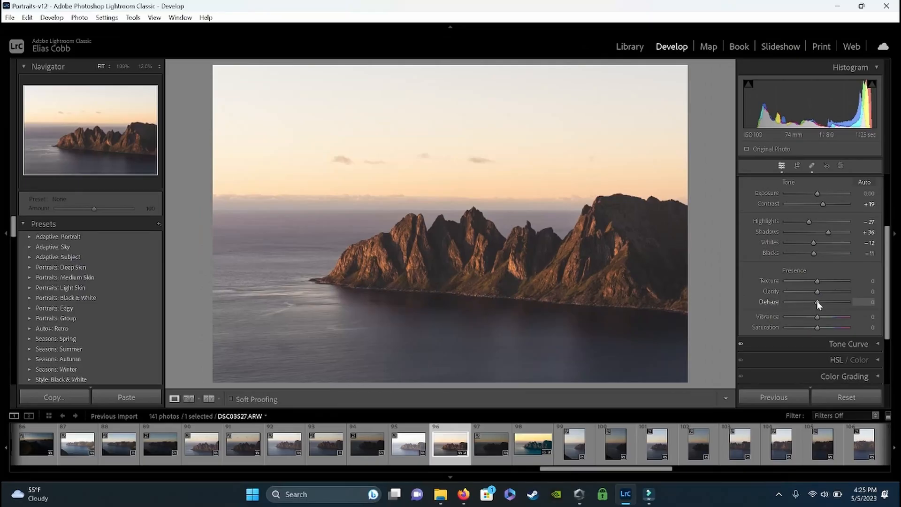
pyautogui.moveTo(818, 303); pyautogui.dragTo(818, 300)
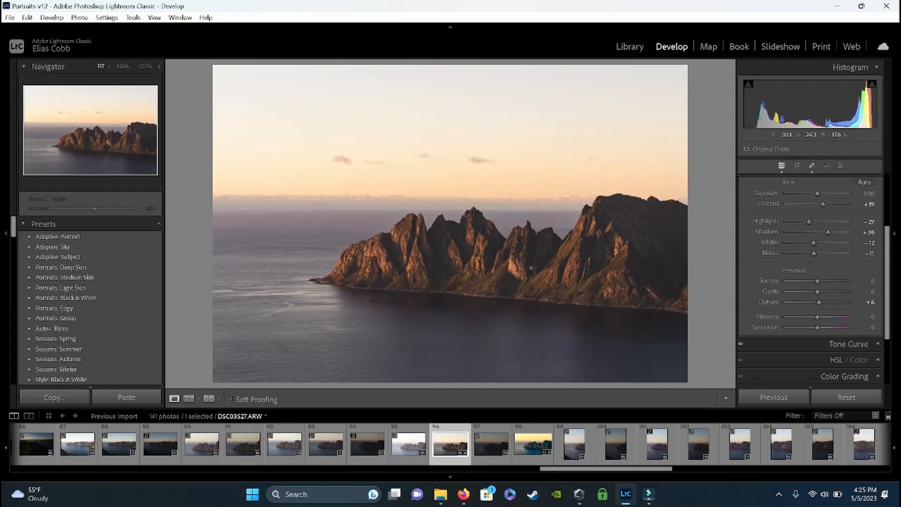
# Step: Try Vibrance at +10 with Saturation at -7, and both at -100
pyautogui.scroll(-2, 788, 291)
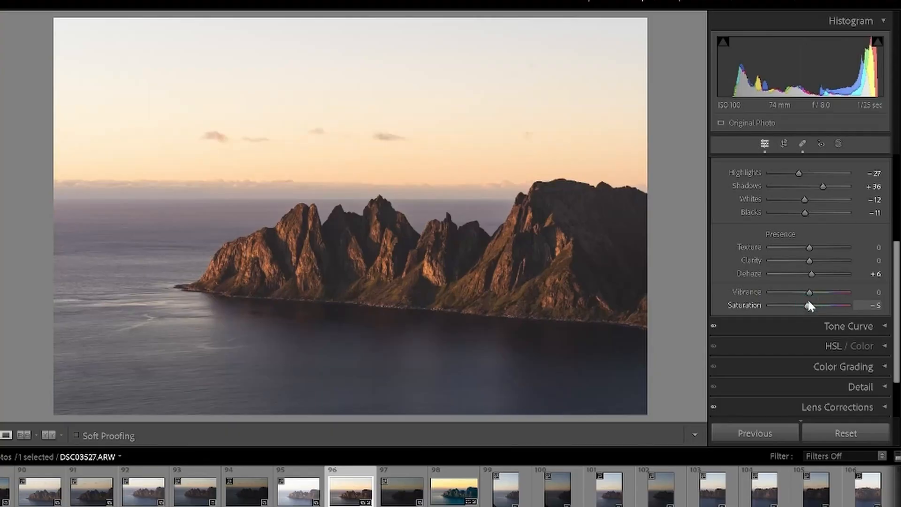
pyautogui.click(811, 293)
pyautogui.moveTo(813, 293); pyautogui.dragTo(815, 291)
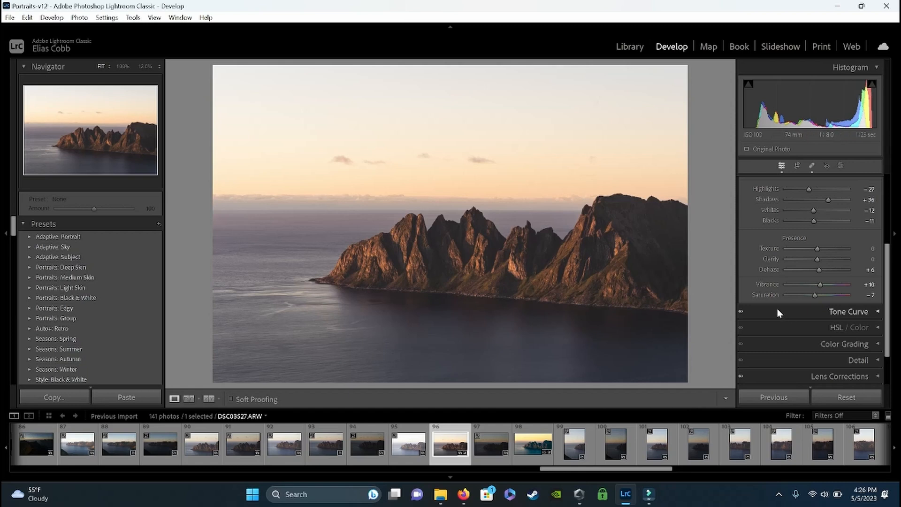
pyautogui.moveTo(773, 283); pyautogui.dragTo(806, 283)
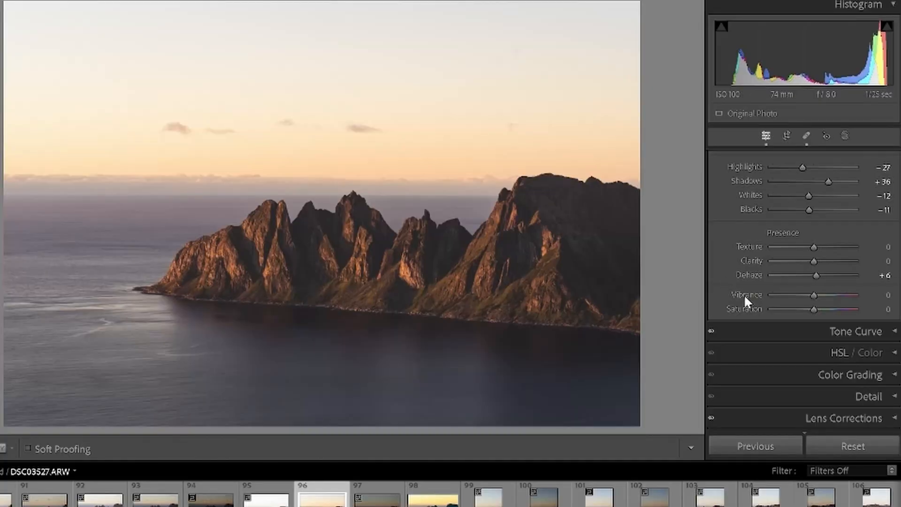
pyautogui.moveTo(815, 309); pyautogui.dragTo(730, 310)
pyautogui.moveTo(815, 294); pyautogui.dragTo(712, 293)
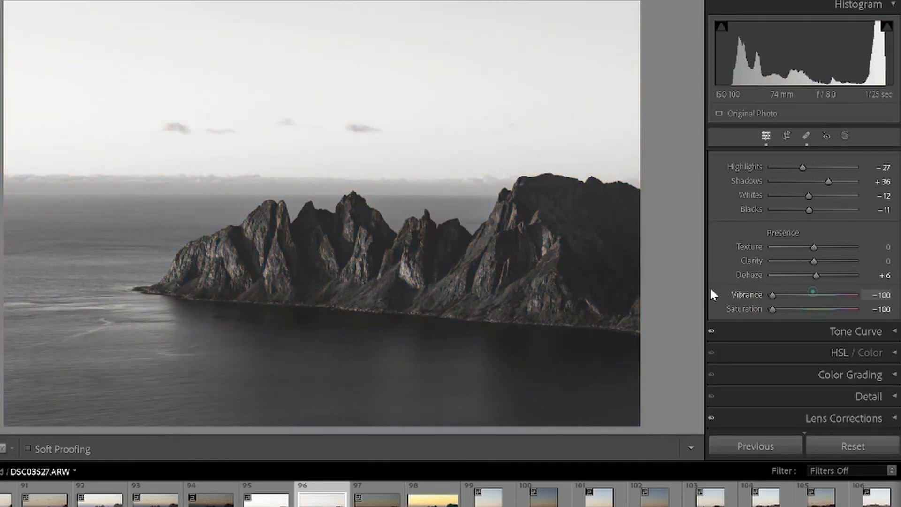
# Step: Reset Vibrance and Saturation, and set Vibrance to +27 and Saturation to +12
pyautogui.doubleClick(756, 294)
pyautogui.doubleClick(757, 306)
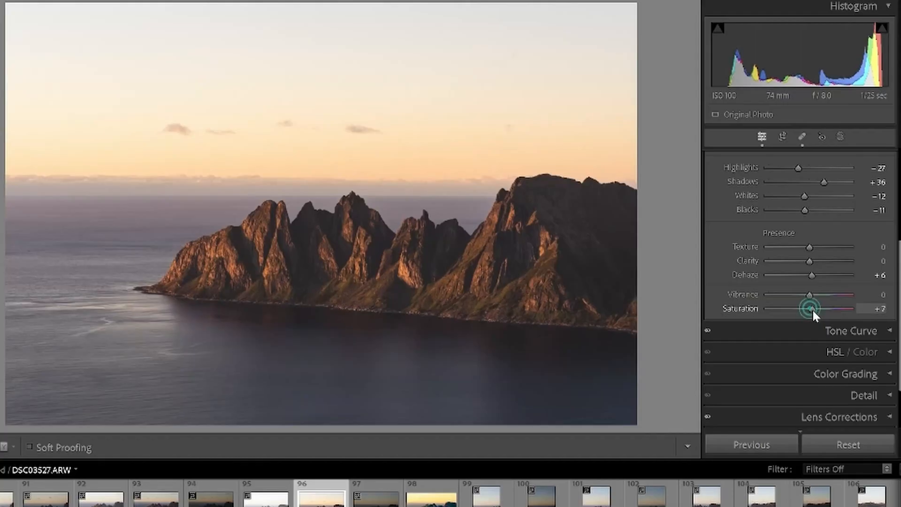
pyautogui.moveTo(813, 309)
pyautogui.mouseDown()
pyautogui.moveTo(824, 294)
pyautogui.moveTo(821, 303)
pyautogui.mouseUp()
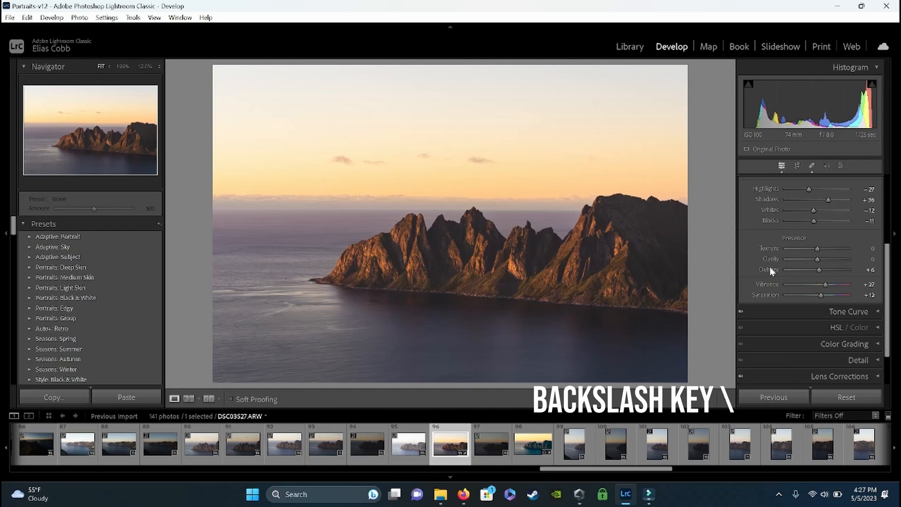
# Step: Compare the edited photo with its unedited Before view several times, ending on the edited version
pyautogui.press('\\')
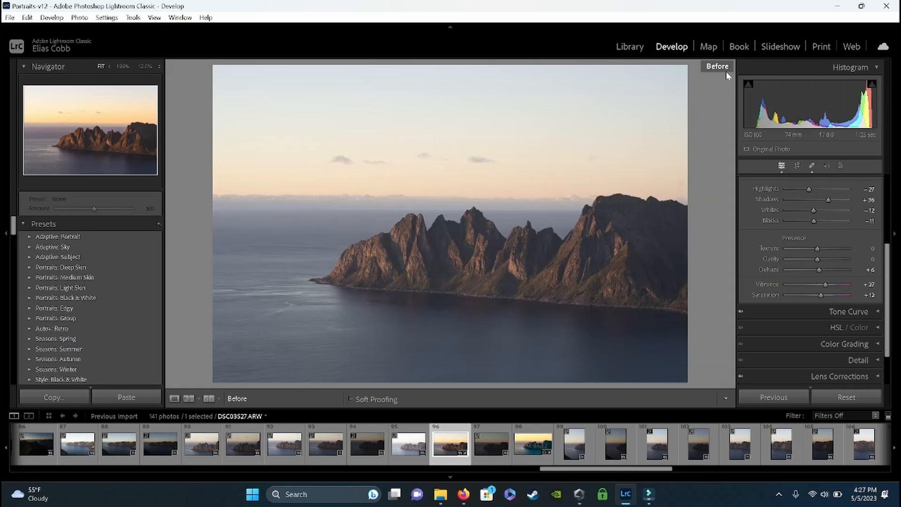
pyautogui.press('\\')
pyautogui.press('\\')
pyautogui.press('\\')
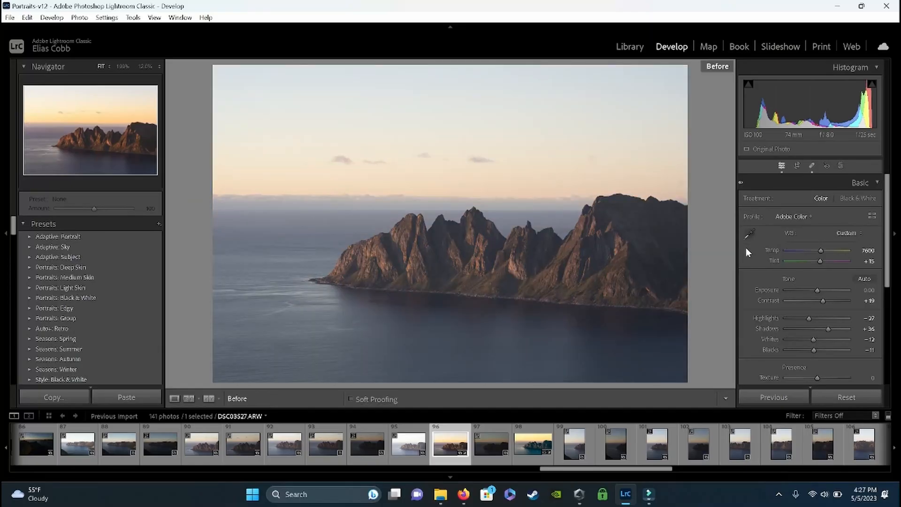
pyautogui.press('\\')
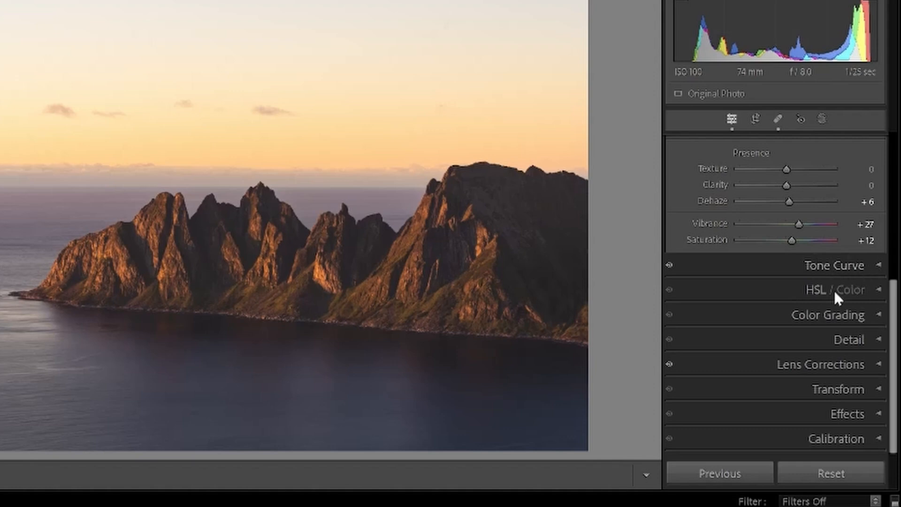
# Step: Open Color Grading and look through the shadows, midtones and highlights color wheels
pyautogui.click(878, 290)
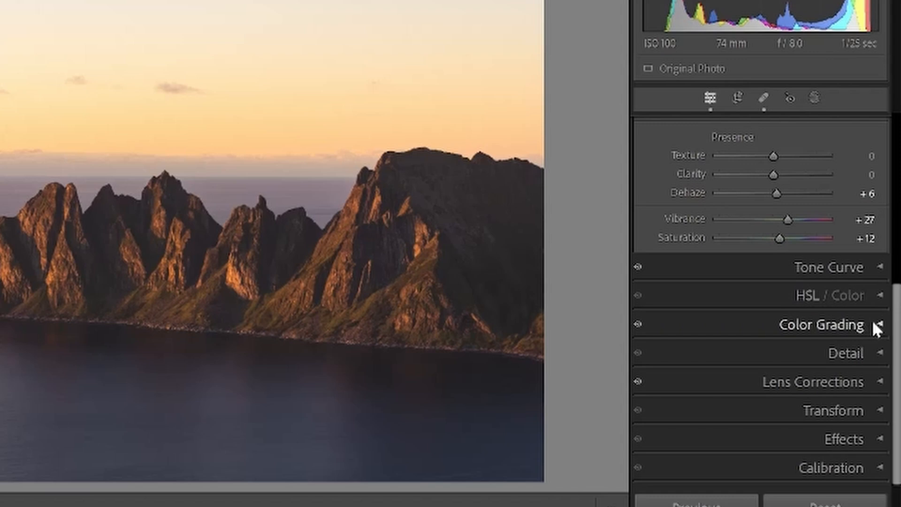
pyautogui.click(873, 323)
pyautogui.scroll(-4, 867, 338)
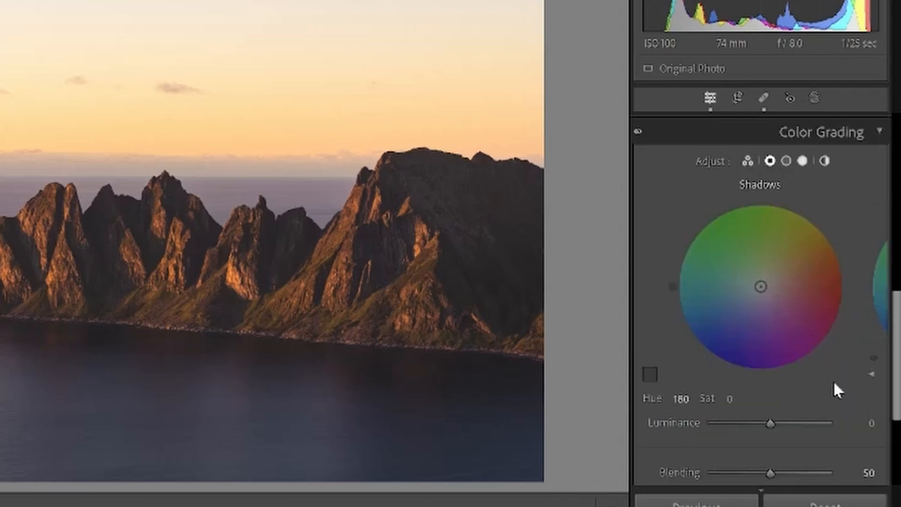
pyautogui.scroll(-2, 836, 347)
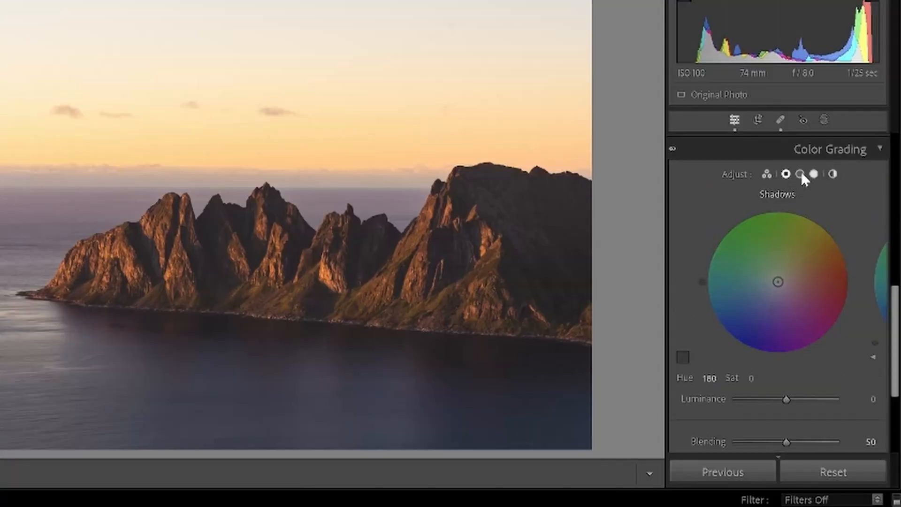
pyautogui.click(801, 173)
pyautogui.click(814, 174)
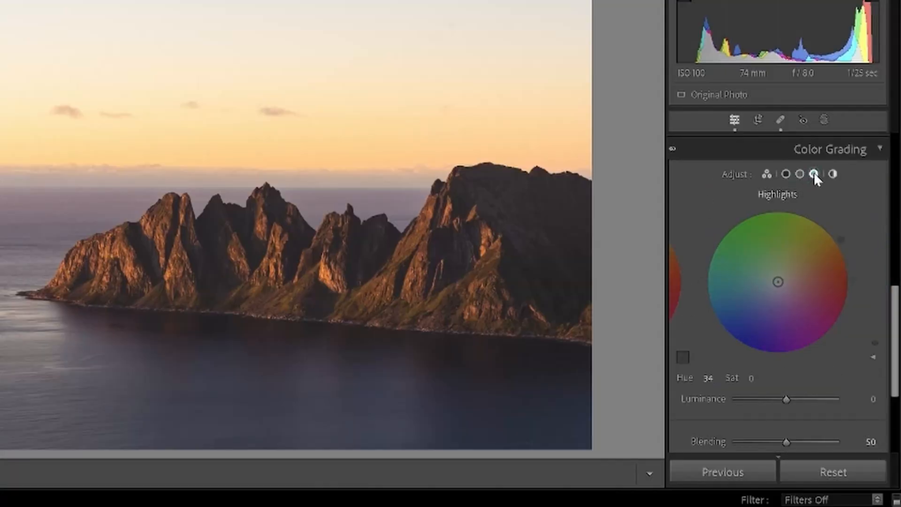
pyautogui.click(786, 174)
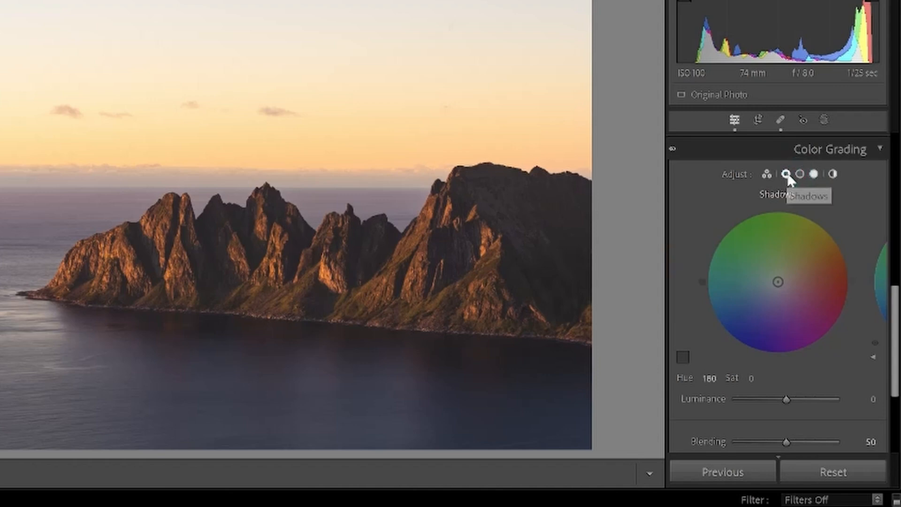
pyautogui.click(815, 175)
pyautogui.click(786, 173)
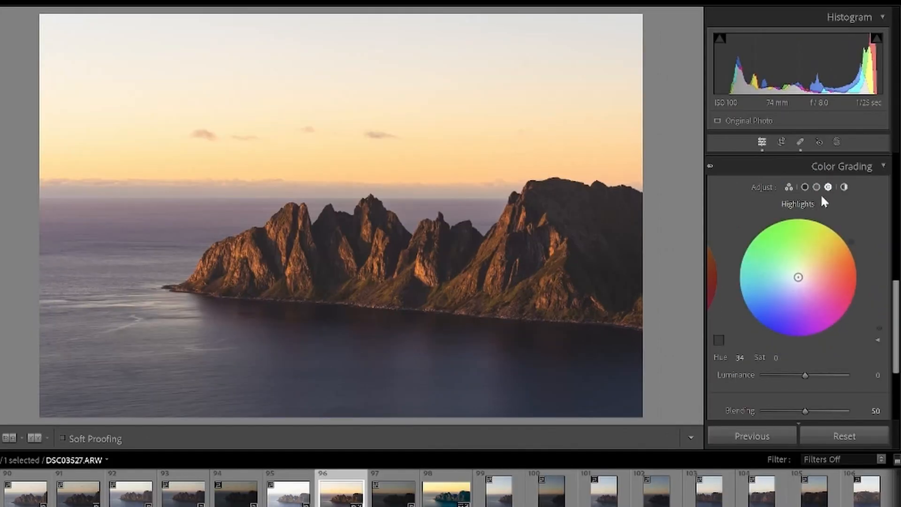
# Step: Try lowering the shadows Luminance and setting the highlights Luminance to -92 in Color Grading, resetting each to 0
pyautogui.click(805, 187)
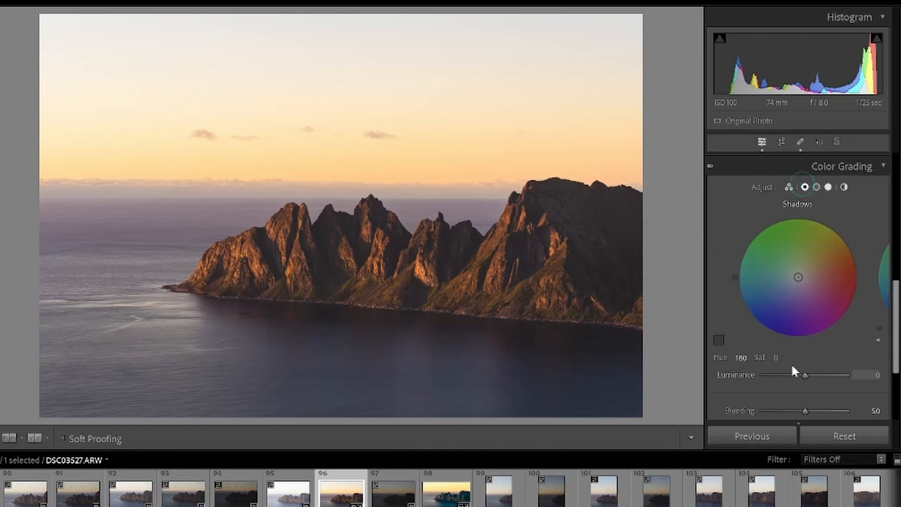
pyautogui.moveTo(802, 375); pyautogui.dragTo(752, 374)
pyautogui.doubleClick(737, 374)
pyautogui.click(828, 187)
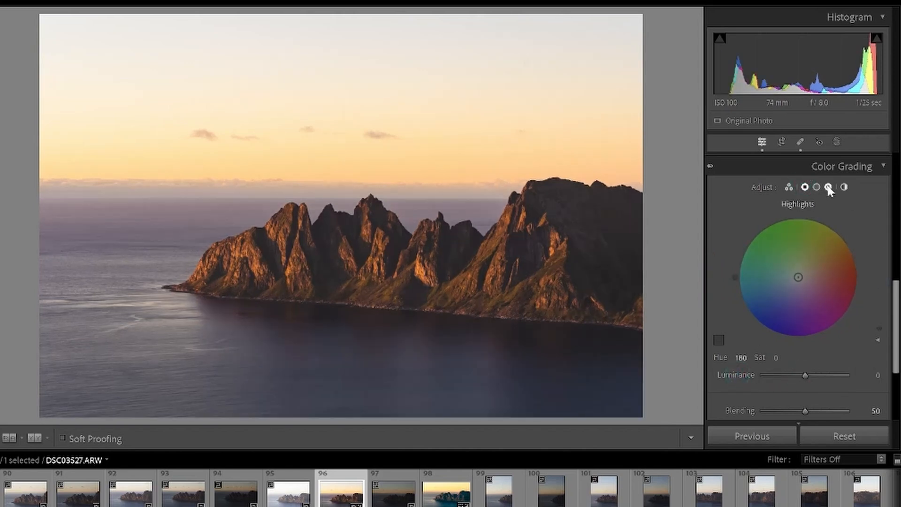
pyautogui.moveTo(797, 375); pyautogui.dragTo(760, 374)
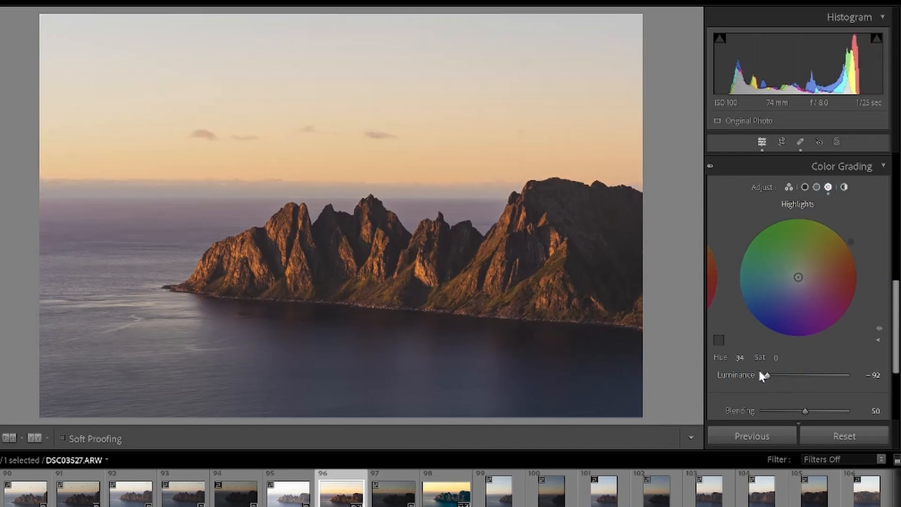
pyautogui.doubleClick(752, 375)
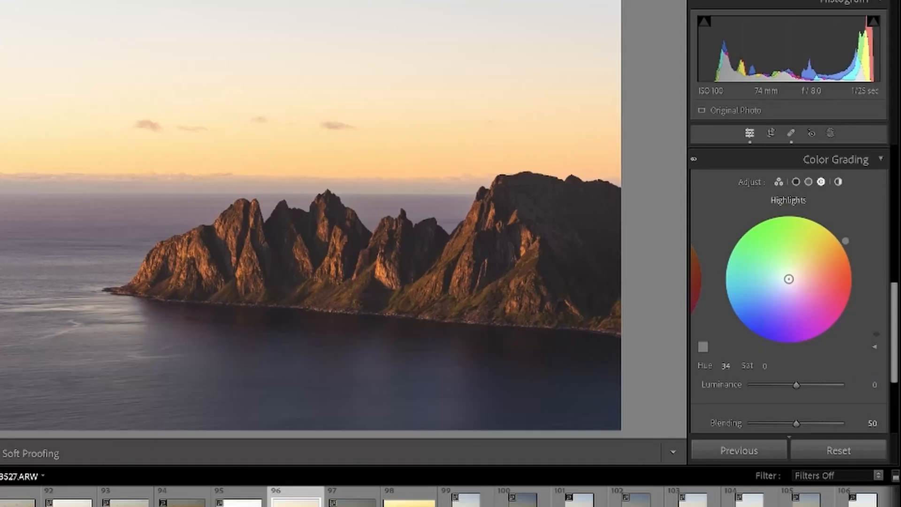
# Step: Tint the highlights a warm orange in Color Grading with Hue 33 and Sat 35
pyautogui.moveTo(789, 279); pyautogui.dragTo(796, 272)
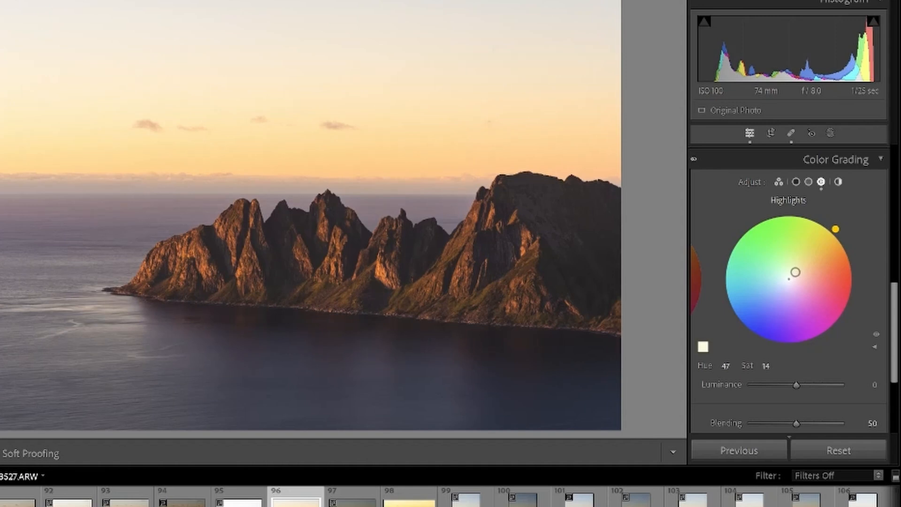
pyautogui.moveTo(795, 271); pyautogui.dragTo(799, 273)
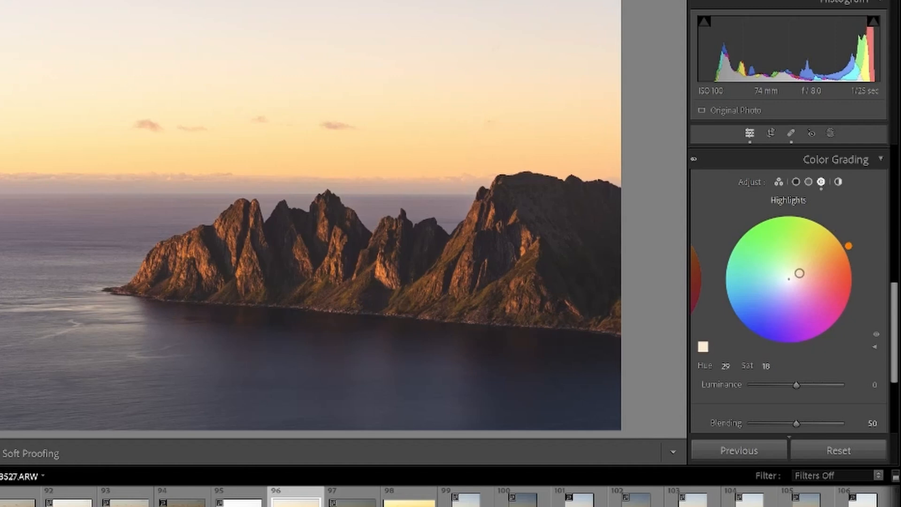
pyautogui.moveTo(799, 274); pyautogui.dragTo(801, 273)
pyautogui.moveTo(802, 273)
pyautogui.mouseDown()
pyautogui.moveTo(797, 260)
pyautogui.moveTo(802, 273)
pyautogui.mouseUp()
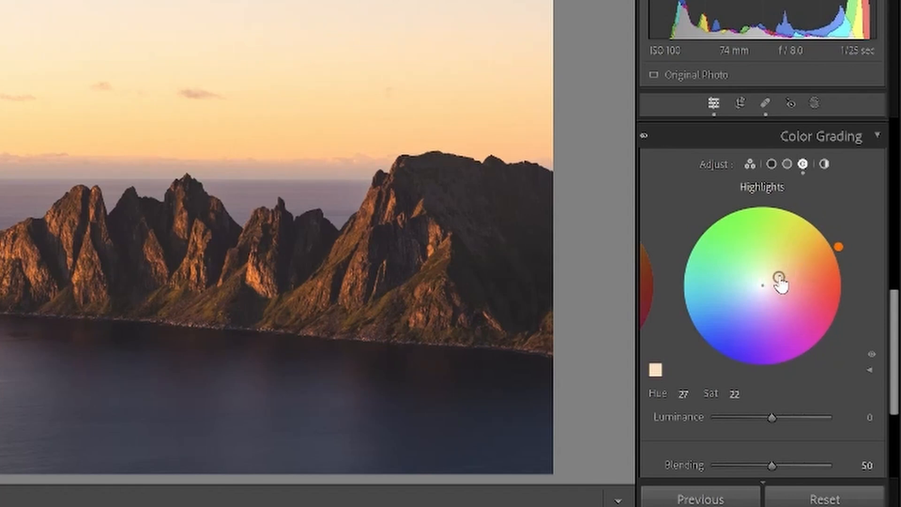
pyautogui.moveTo(779, 277); pyautogui.dragTo(814, 266)
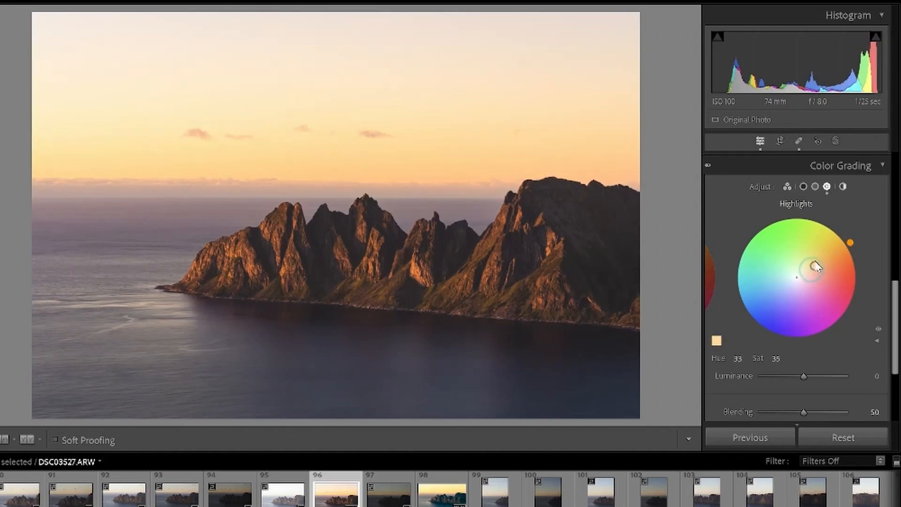
# Step: Tint the shadows blue in Color Grading with Hue 211 and Sat 35
pyautogui.click(803, 187)
pyautogui.scroll(-2, 784, 209)
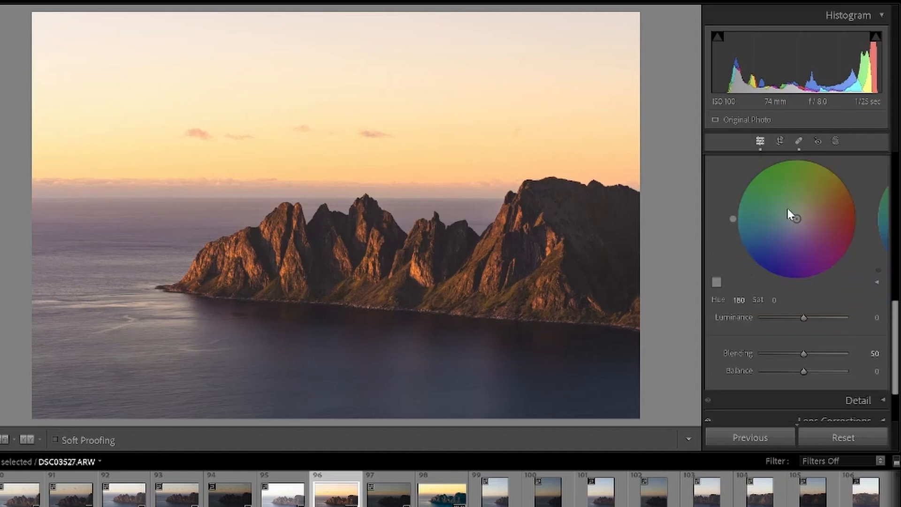
pyautogui.moveTo(797, 218); pyautogui.dragTo(778, 230)
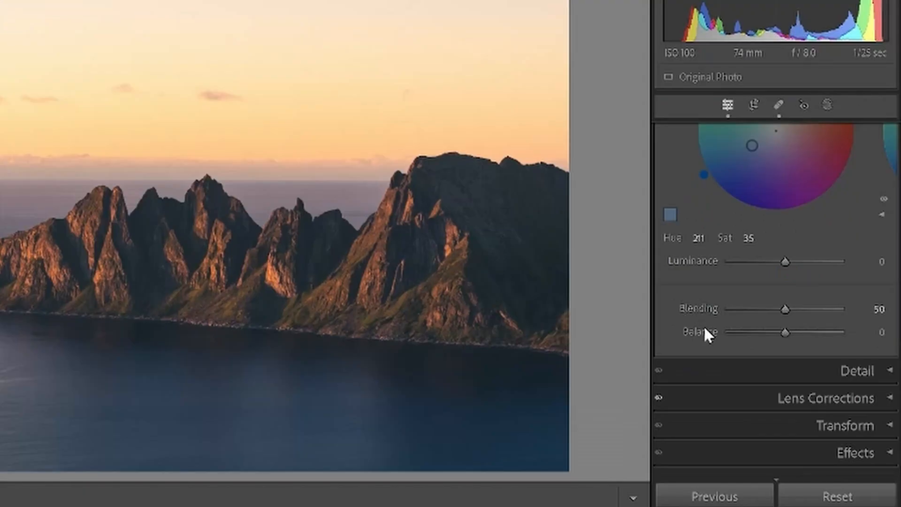
# Step: Try the color grading Blending at 0 and Balance at +9, and reset Blending to 50
pyautogui.moveTo(784, 309); pyautogui.dragTo(721, 307)
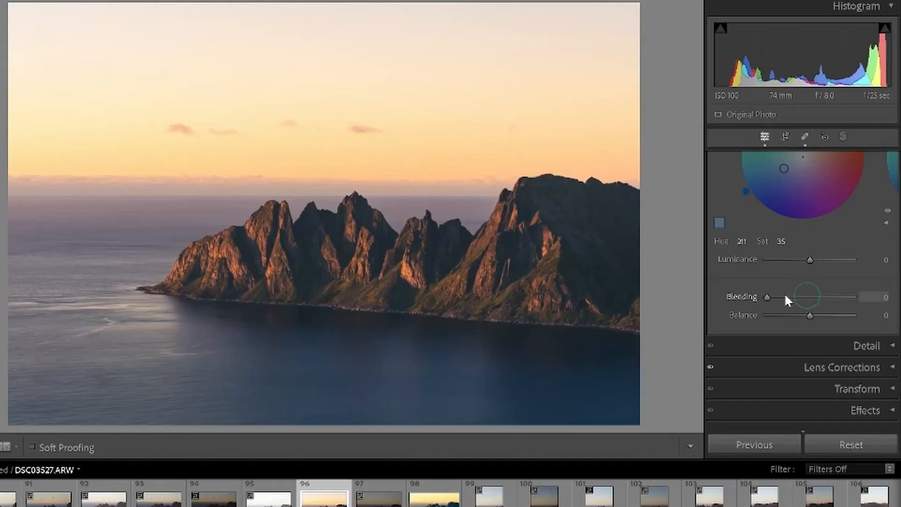
pyautogui.moveTo(767, 297); pyautogui.dragTo(815, 315)
pyautogui.doubleClick(750, 296)
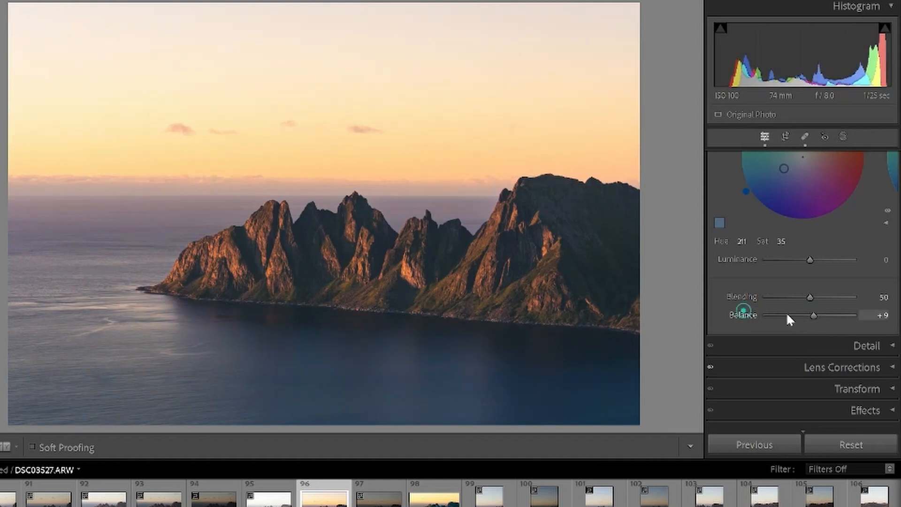
# Step: Reset the color grading Balance, and raise Balance and Blending above their defaults
pyautogui.doubleClick(746, 312)
pyautogui.moveTo(811, 314); pyautogui.dragTo(825, 317)
pyautogui.moveTo(811, 297); pyautogui.dragTo(830, 288)
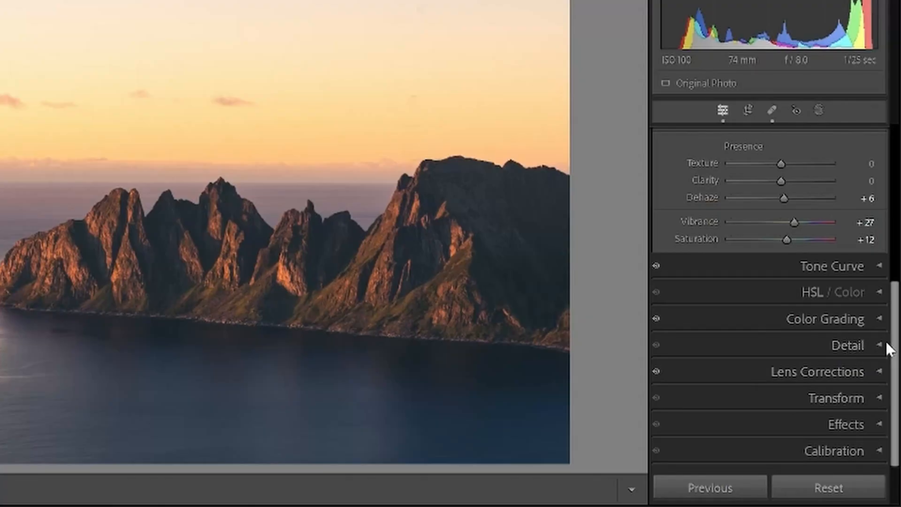
# Step: Set the sharpening Masking to 54 in Detail and zoom in on the sunlit cliffs to check the rock texture
pyautogui.click(875, 342)
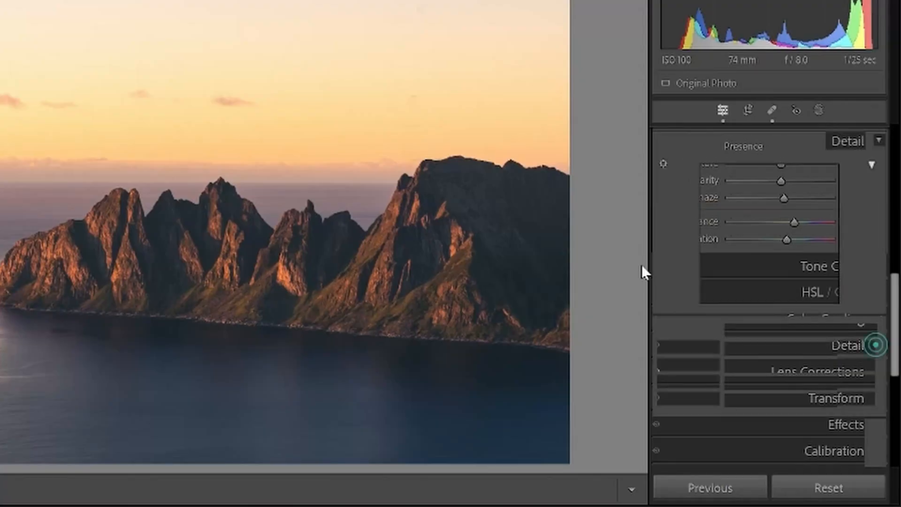
pyautogui.scroll(-2, 689, 343)
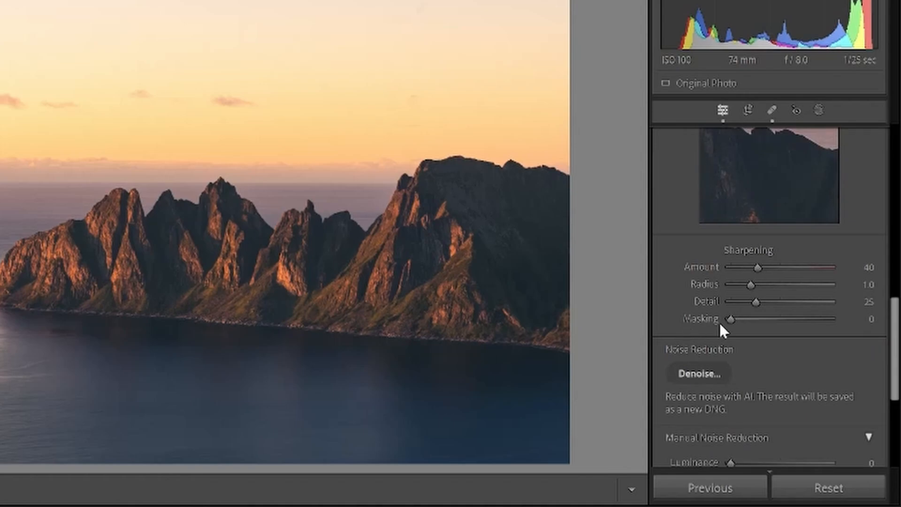
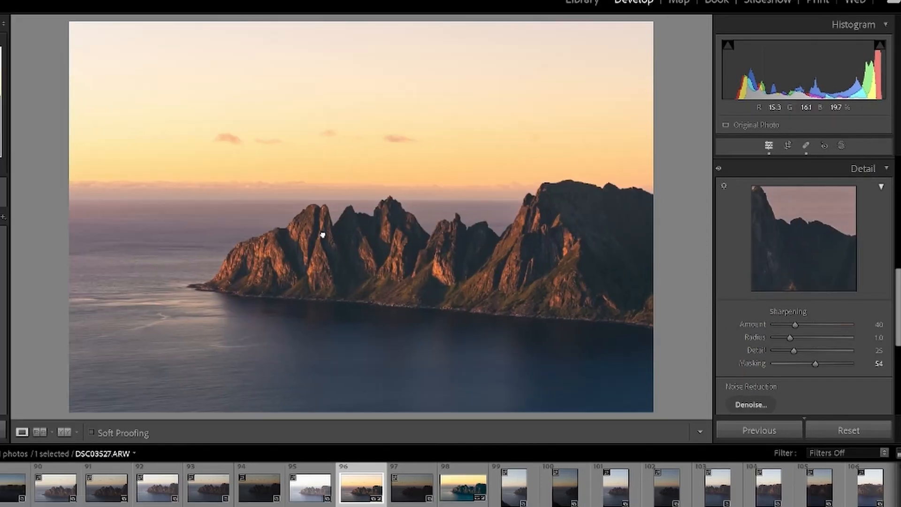
pyautogui.click(323, 234)
pyautogui.moveTo(428, 266); pyautogui.dragTo(521, 201)
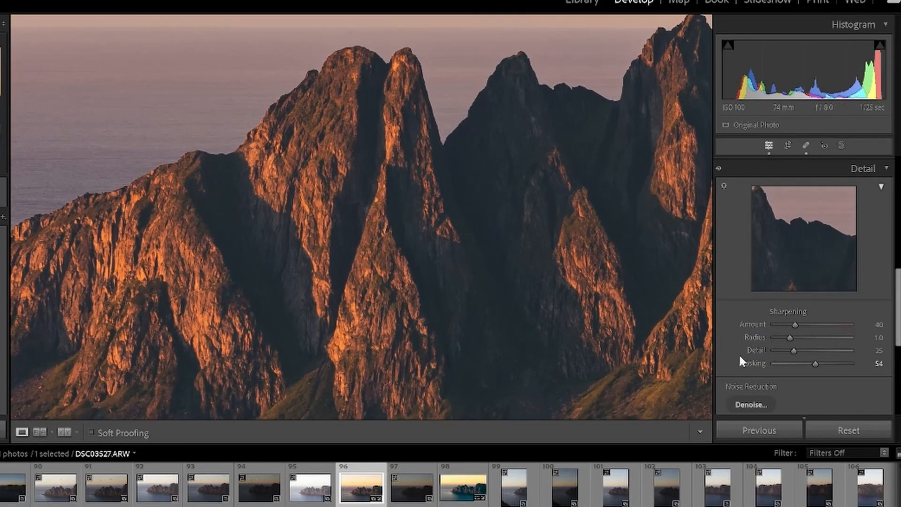
# Step: Set the sharpening Amount to 86, and try the Radius at 0.5 and reset it
pyautogui.moveTo(795, 324); pyautogui.dragTo(860, 332)
pyautogui.moveTo(851, 324); pyautogui.dragTo(817, 322)
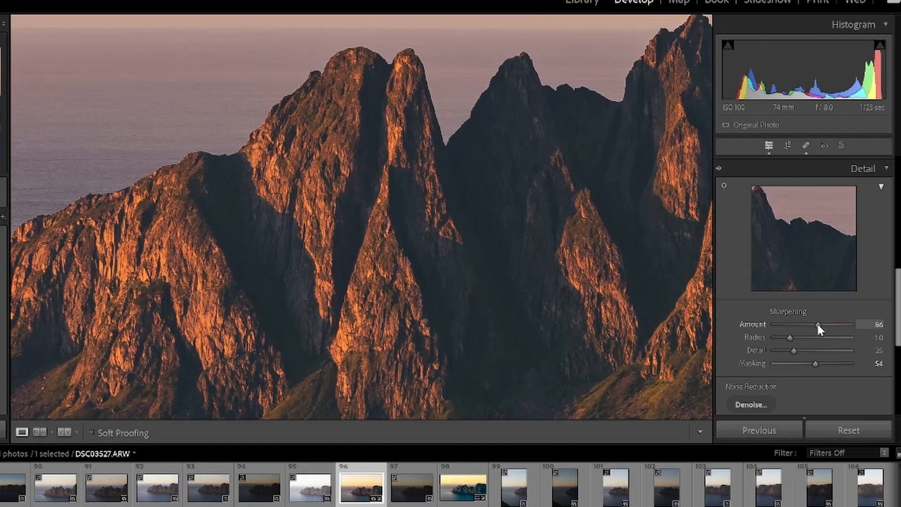
pyautogui.click(790, 337)
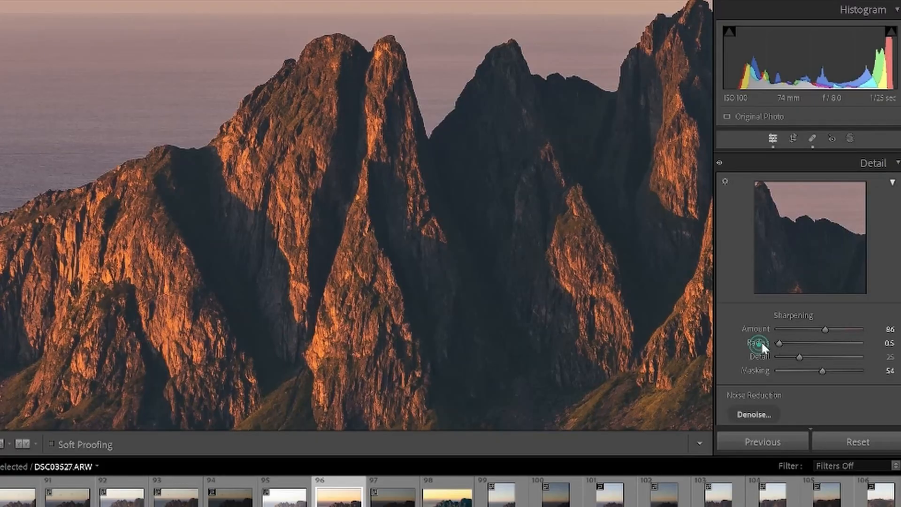
pyautogui.doubleClick(760, 343)
pyautogui.moveTo(801, 358)
pyautogui.mouseDown()
pyautogui.moveTo(854, 356)
pyautogui.moveTo(805, 357)
pyautogui.mouseUp()
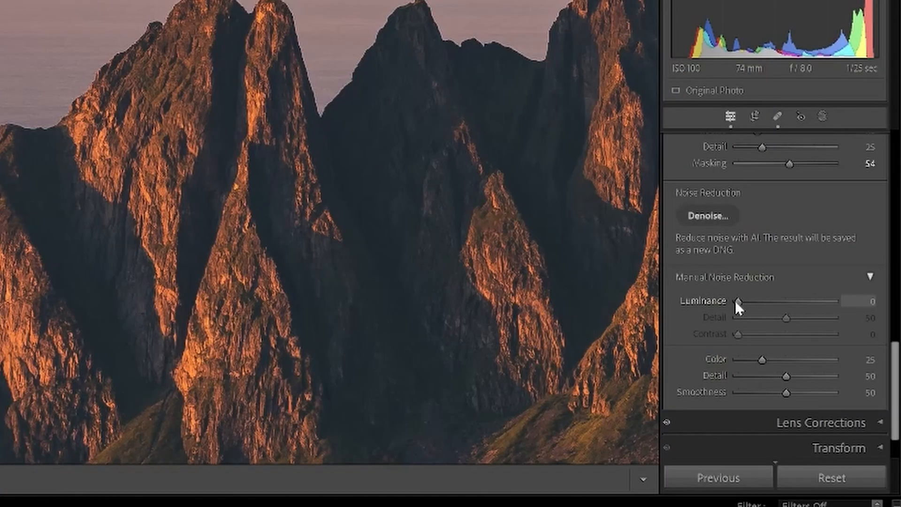
# Step: Try the manual noise reduction Luminance at 100, examine the texture across the cliffs, and reset Luminance
pyautogui.moveTo(736, 300); pyautogui.dragTo(681, 304)
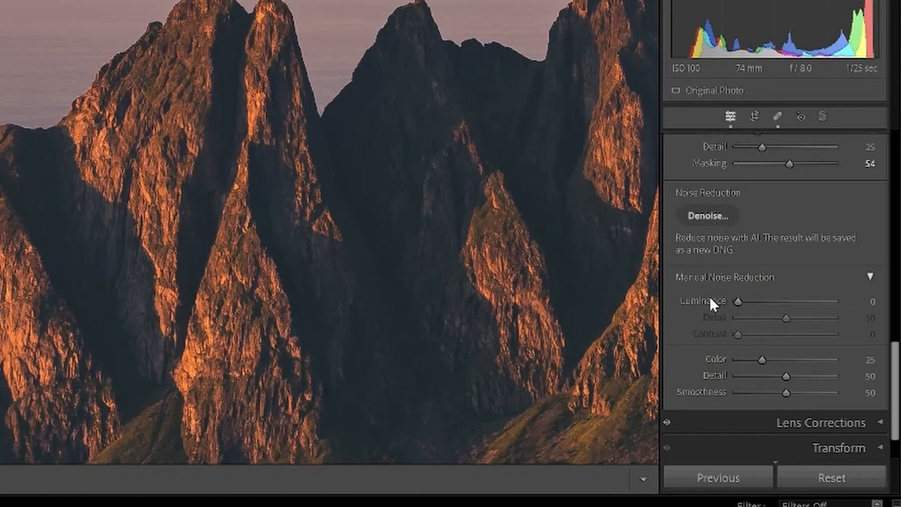
pyautogui.click(300, 221)
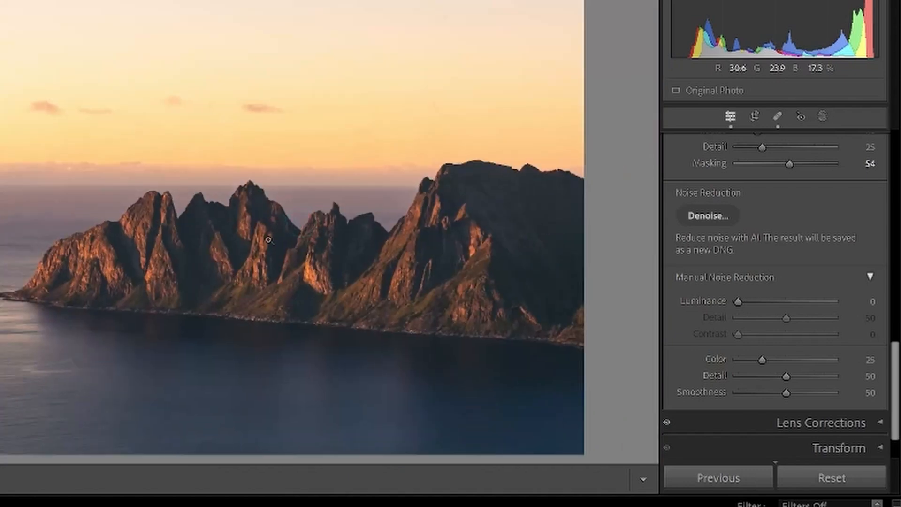
pyautogui.click(270, 240)
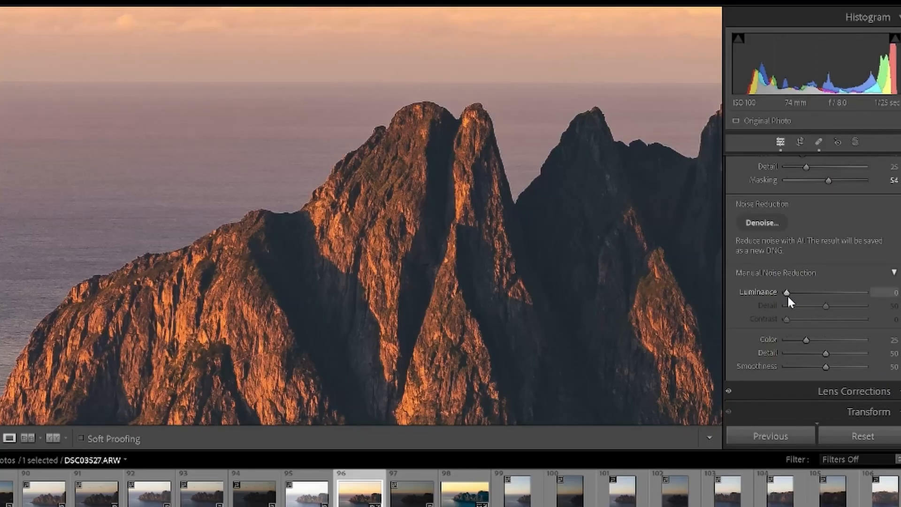
pyautogui.moveTo(787, 293); pyautogui.dragTo(866, 287)
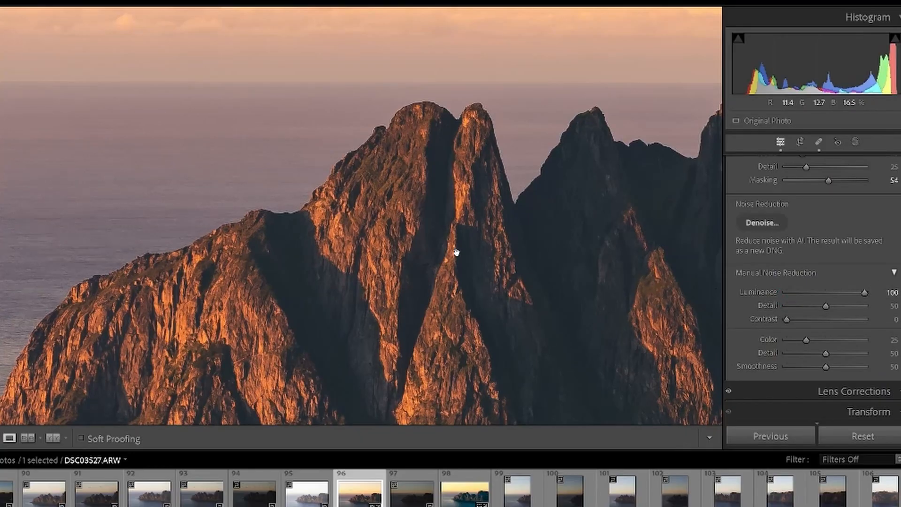
pyautogui.click(423, 214)
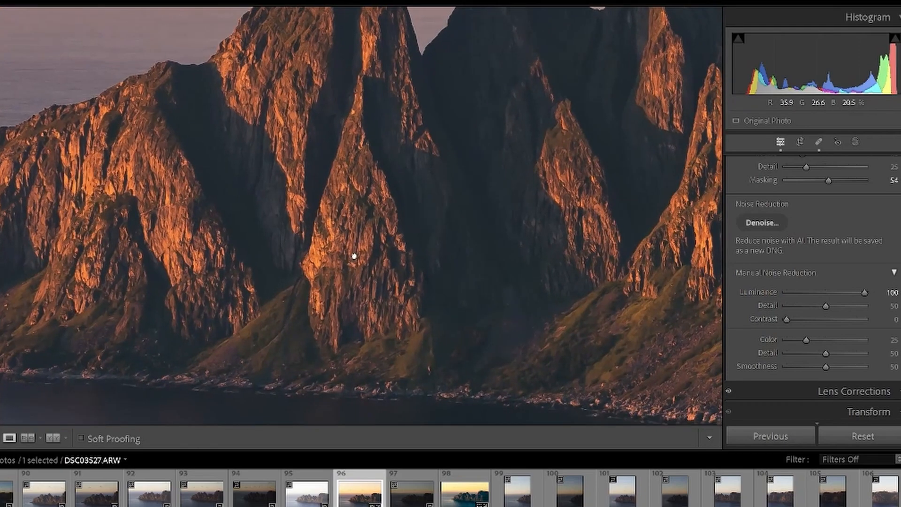
pyautogui.moveTo(354, 256); pyautogui.dragTo(225, 265)
pyautogui.moveTo(459, 211); pyautogui.dragTo(519, 265)
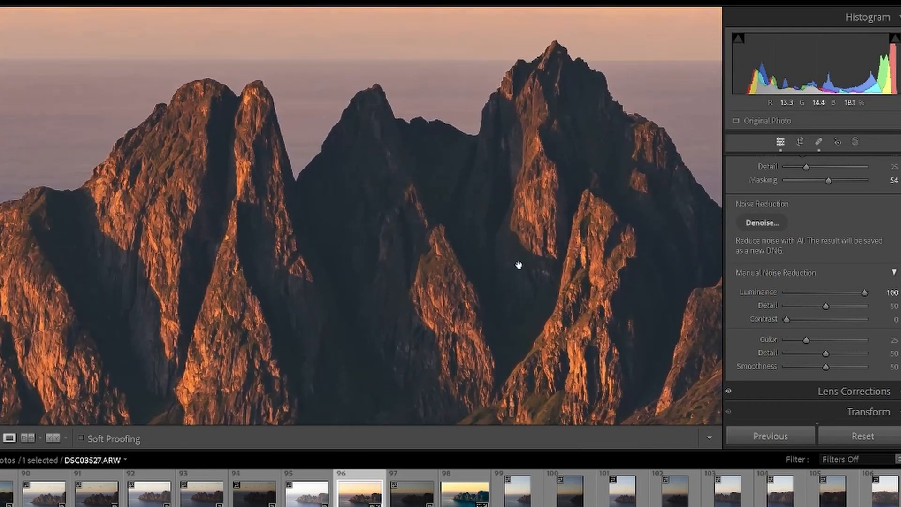
pyautogui.moveTo(541, 207); pyautogui.dragTo(268, 41)
pyautogui.moveTo(508, 165); pyautogui.dragTo(382, 234)
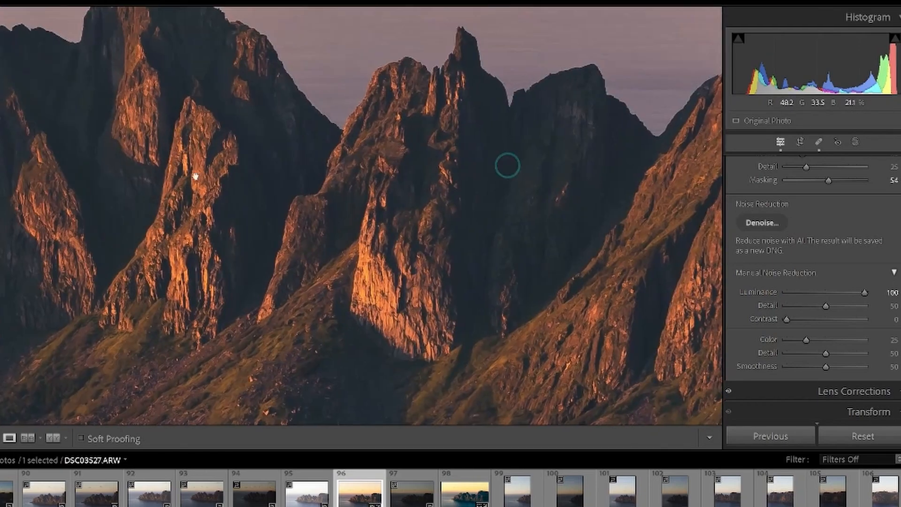
pyautogui.moveTo(177, 174); pyautogui.dragTo(523, 317)
pyautogui.moveTo(227, 256); pyautogui.dragTo(522, 179)
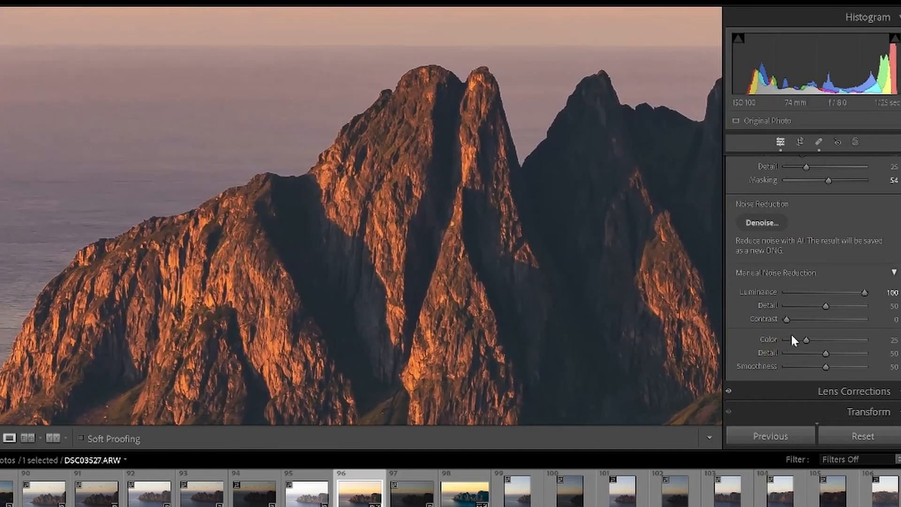
pyautogui.doubleClick(755, 291)
# Step: Set the manual noise reduction Luminance to 7
pyautogui.moveTo(298, 238); pyautogui.dragTo(269, 248)
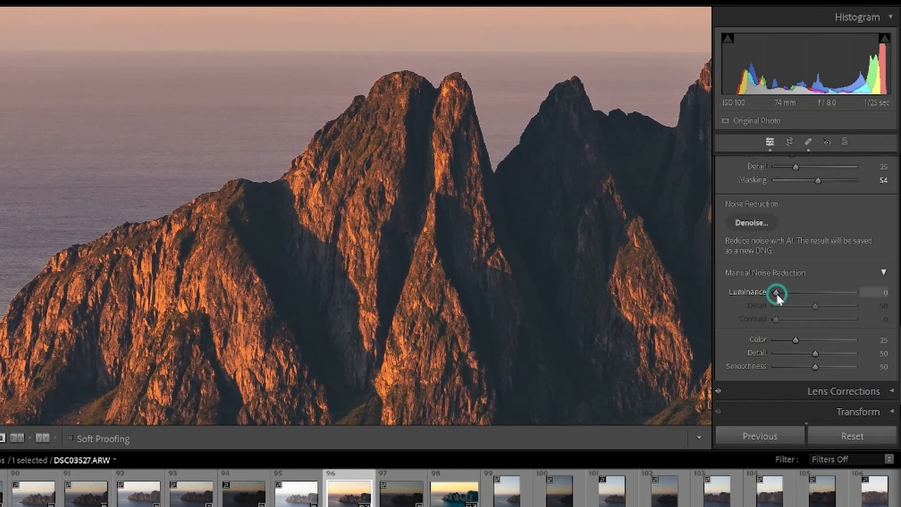
pyautogui.moveTo(776, 292); pyautogui.dragTo(782, 294)
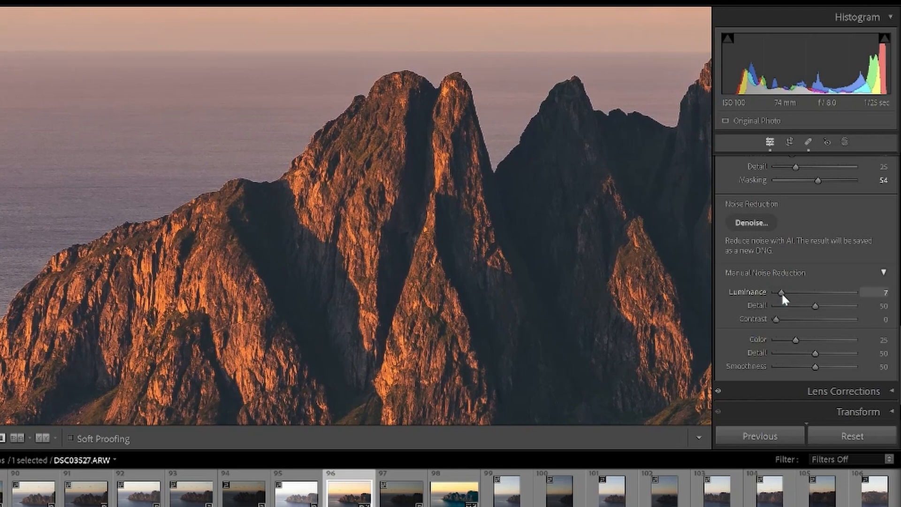
pyautogui.moveTo(782, 292); pyautogui.dragTo(782, 291)
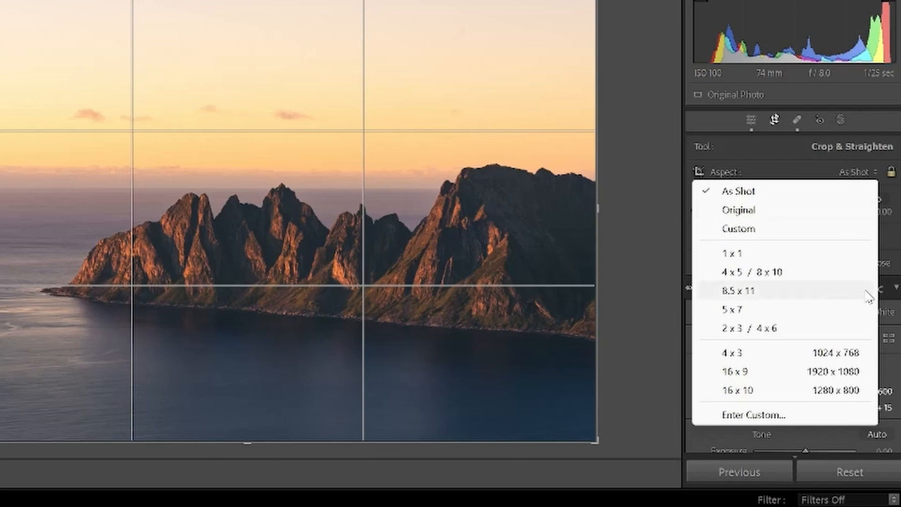
# Step: Try a 1 x 1 crop shifted over the cliffs, and restore the As Shot aspect
pyautogui.click(411, 118)
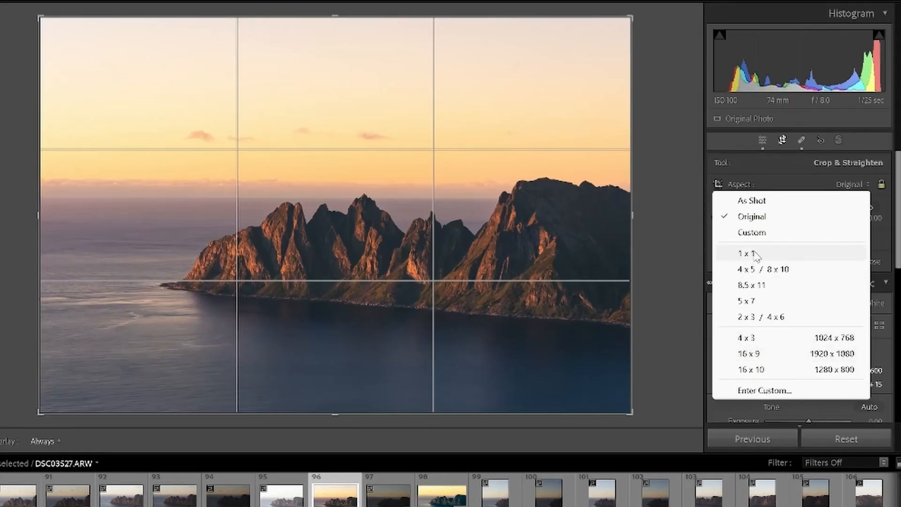
pyautogui.click(756, 254)
pyautogui.moveTo(456, 252); pyautogui.dragTo(500, 244)
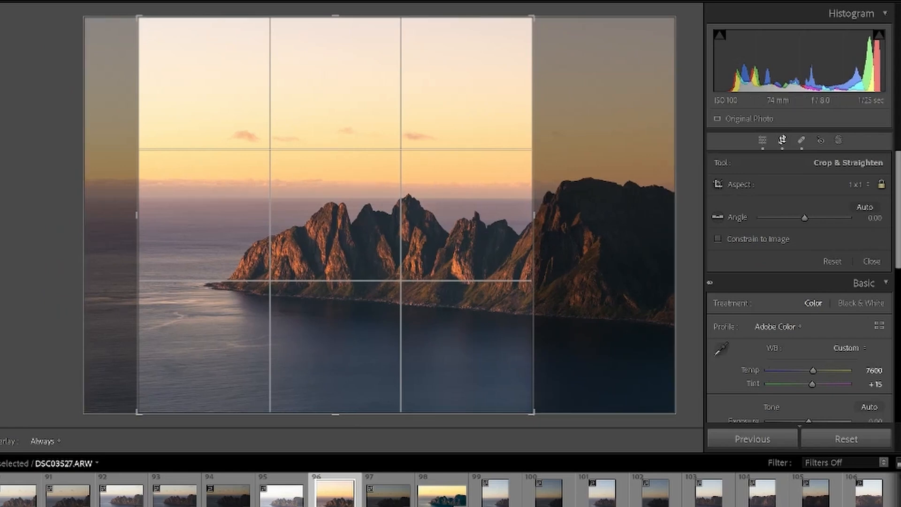
pyautogui.click(859, 184)
pyautogui.click(844, 205)
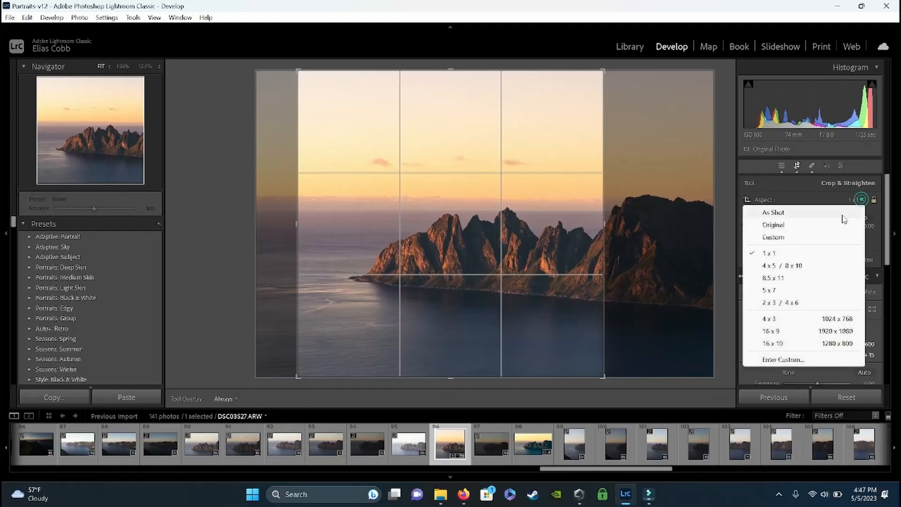
# Step: Set the crop aspect to 16 x 9 and shift the photo vertically within the frame
pyautogui.click(853, 202)
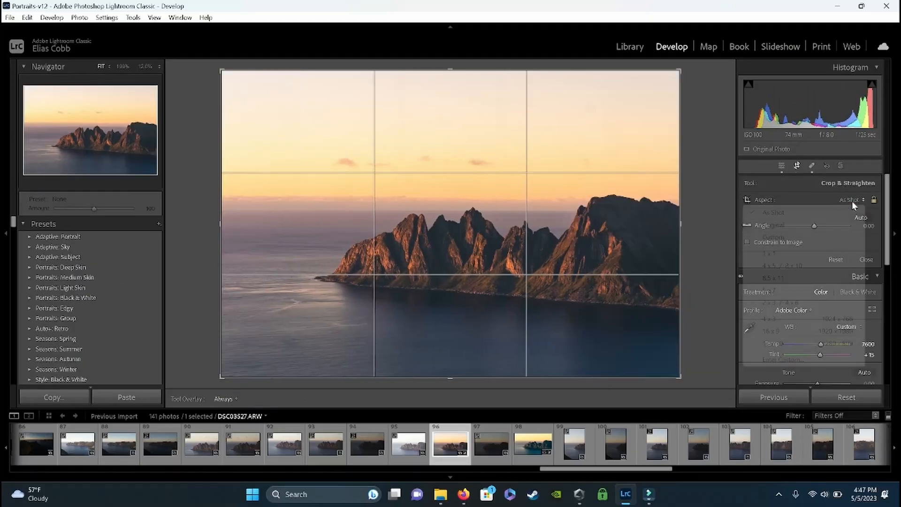
pyautogui.click(803, 331)
pyautogui.moveTo(567, 280); pyautogui.dragTo(573, 276)
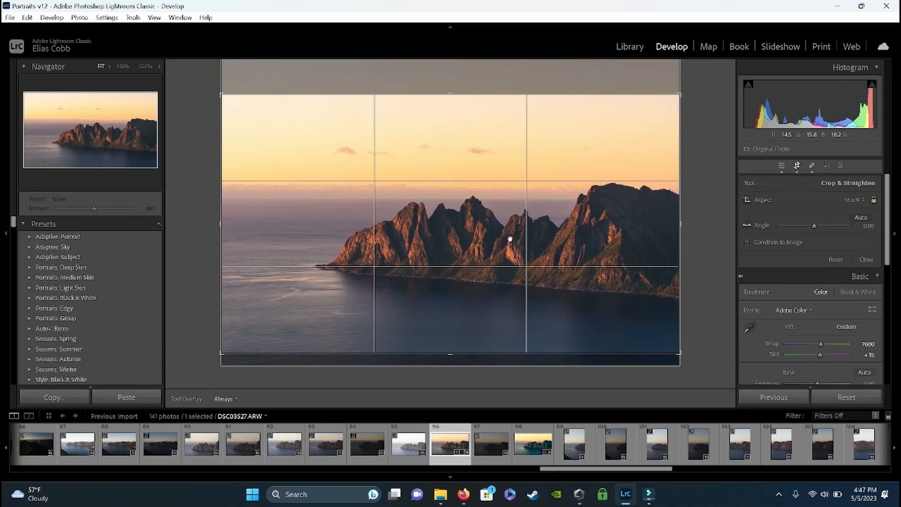
pyautogui.moveTo(533, 240); pyautogui.dragTo(534, 247)
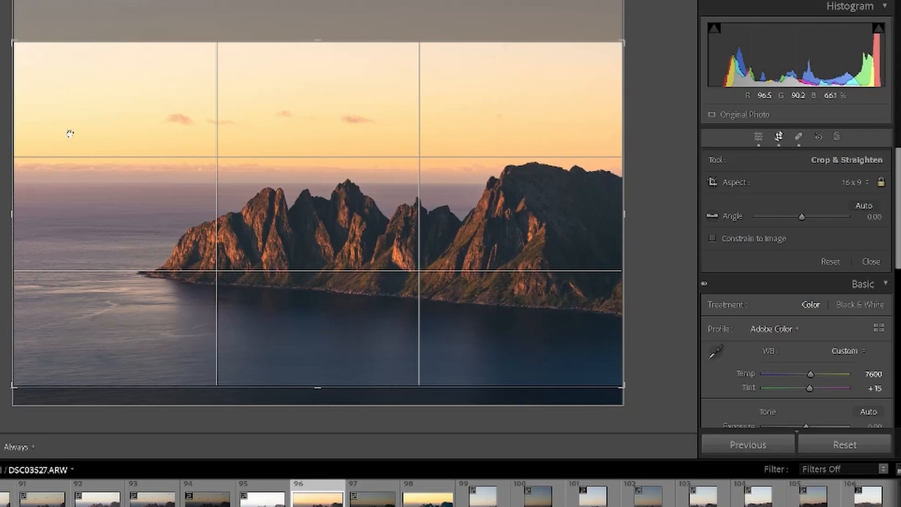
# Step: Fine-tune the photo's vertical position against the thirds grid and tighten the crop slightly from its upper-left corner
pyautogui.moveTo(349, 280); pyautogui.dragTo(350, 270)
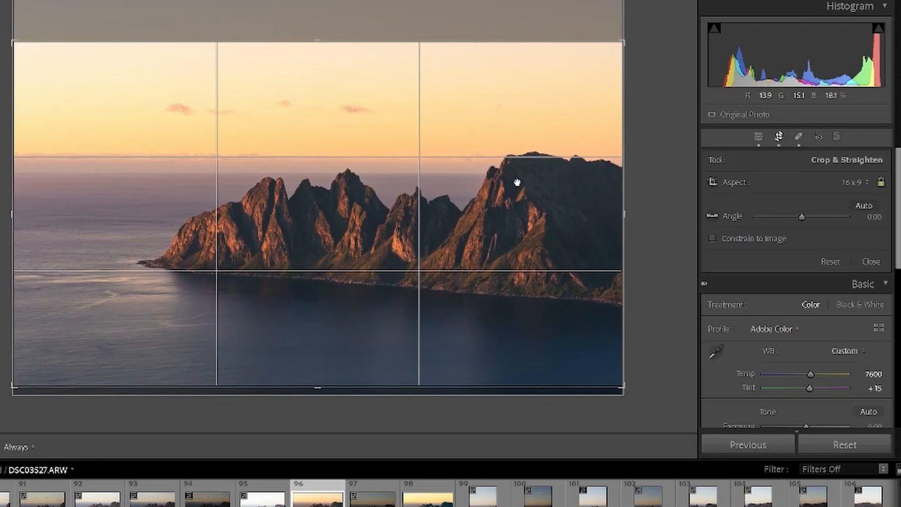
pyautogui.moveTo(388, 268); pyautogui.dragTo(388, 274)
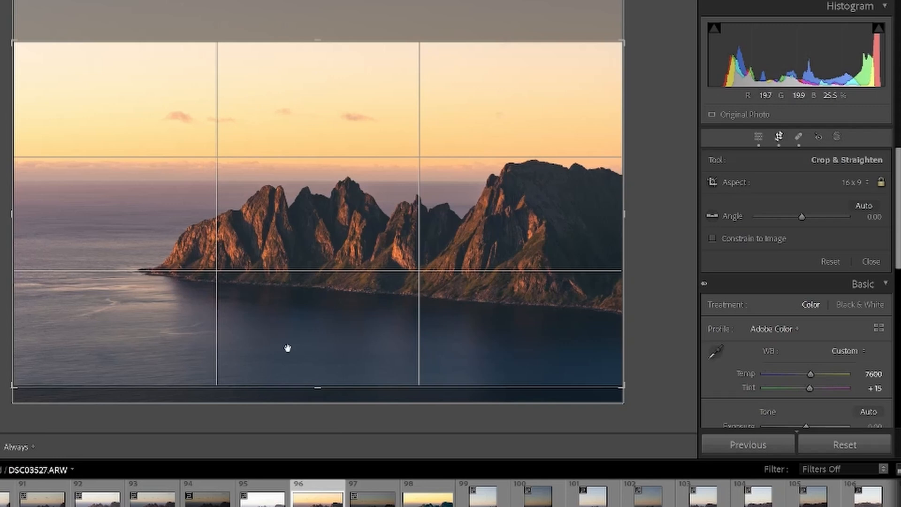
pyautogui.moveTo(523, 370); pyautogui.dragTo(485, 342)
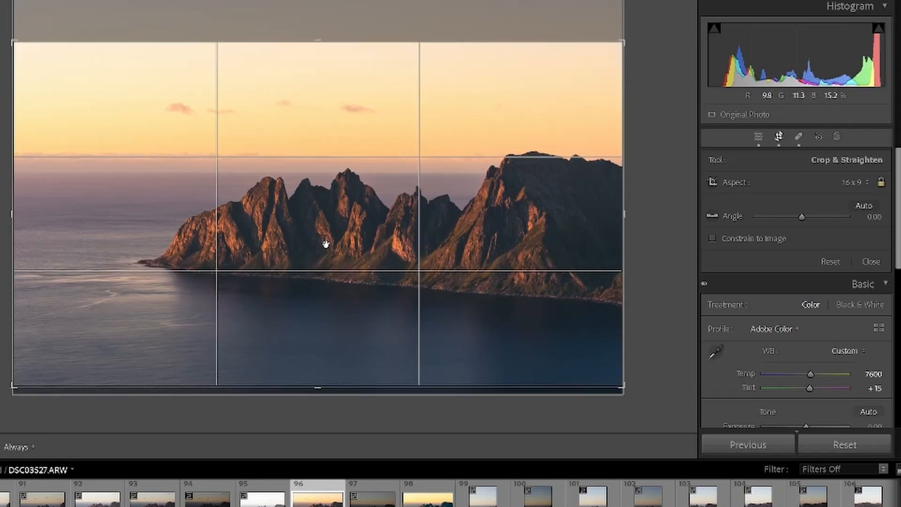
pyautogui.moveTo(326, 244); pyautogui.dragTo(323, 251)
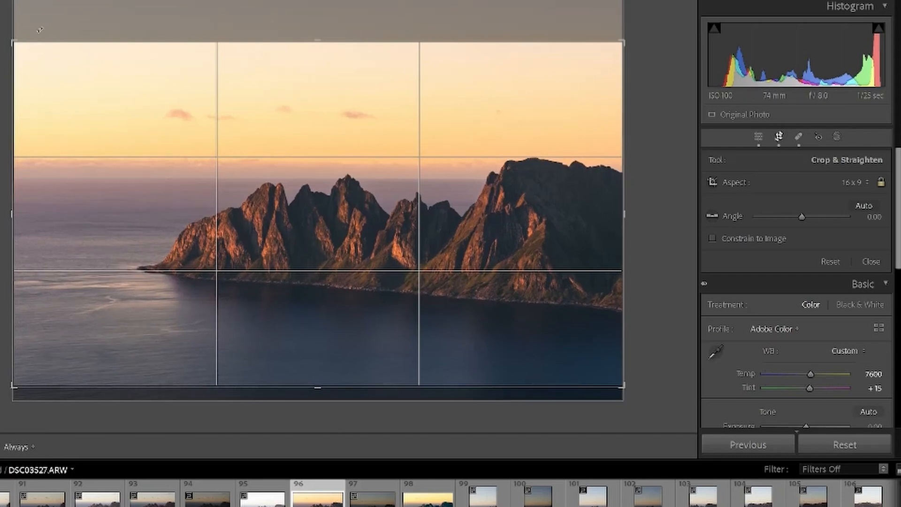
pyautogui.moveTo(12, 42); pyautogui.dragTo(22, 45)
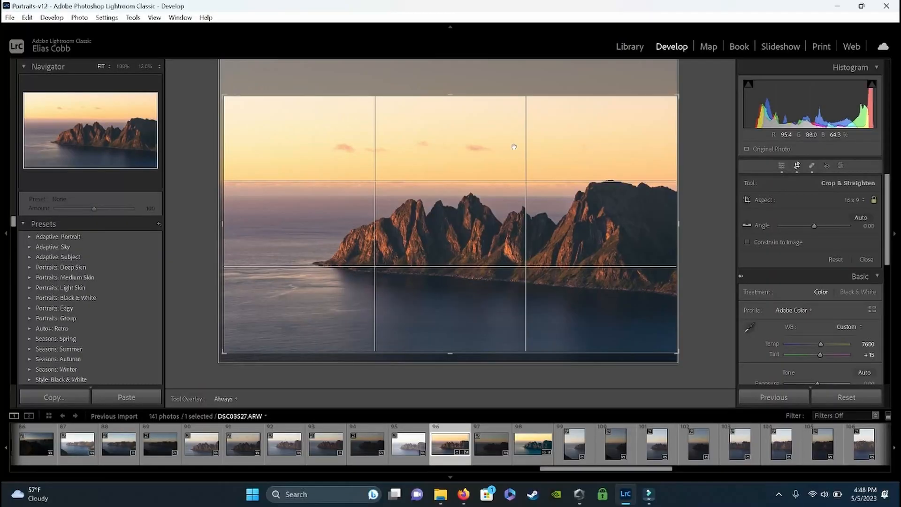
# Step: Cycle through the crop guide overlays, including the golden spiral, return to the thirds grid, and apply the crop
pyautogui.press('o')
pyautogui.press('o')
pyautogui.press('o')
pyautogui.press('o')
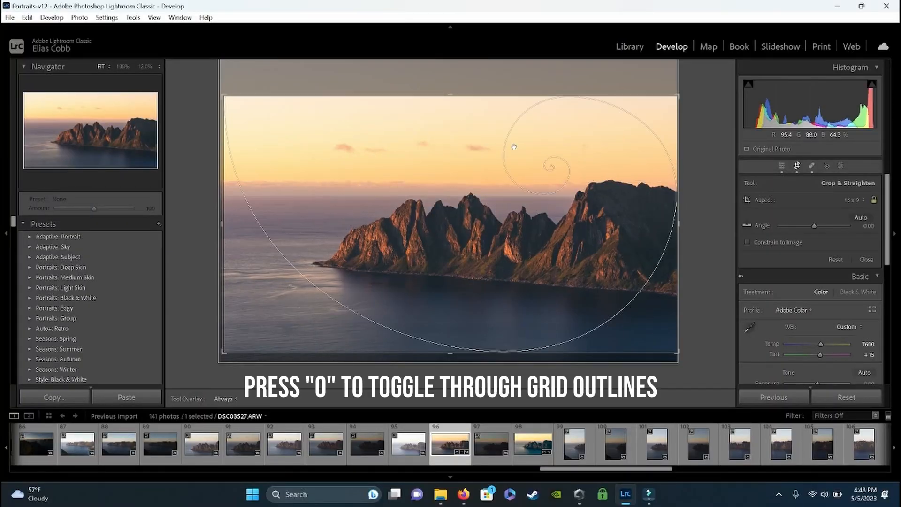
pyautogui.press('o')
pyautogui.press('o')
pyautogui.press('o')
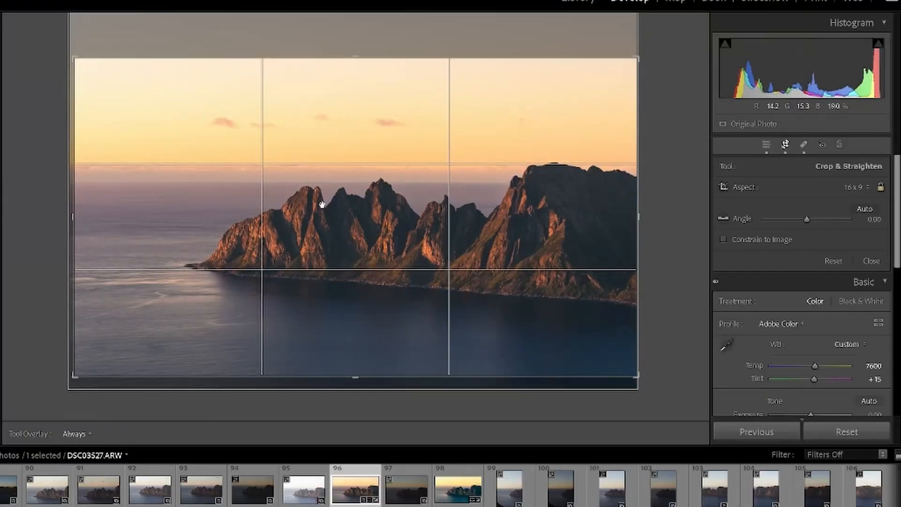
pyautogui.press('Return')
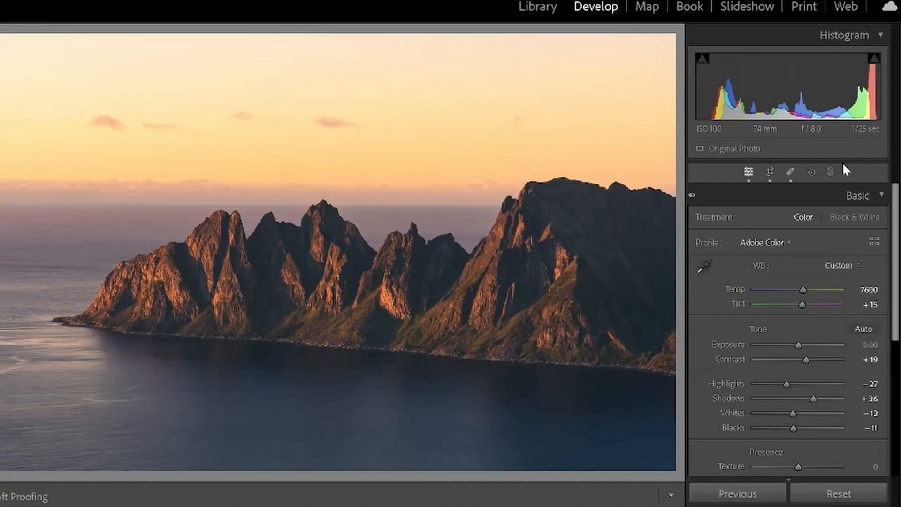
# Step: Create a Sky mask and turn off its red overlay
pyautogui.click(830, 173)
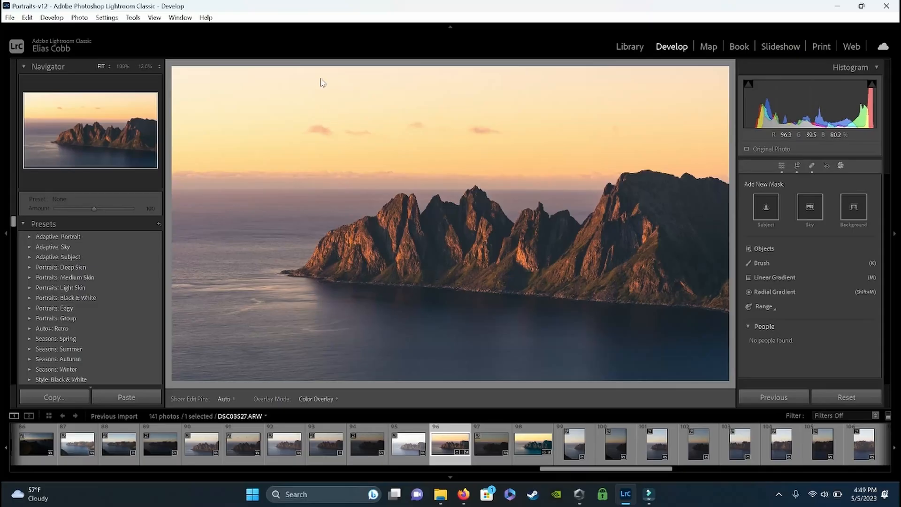
pyautogui.click(811, 208)
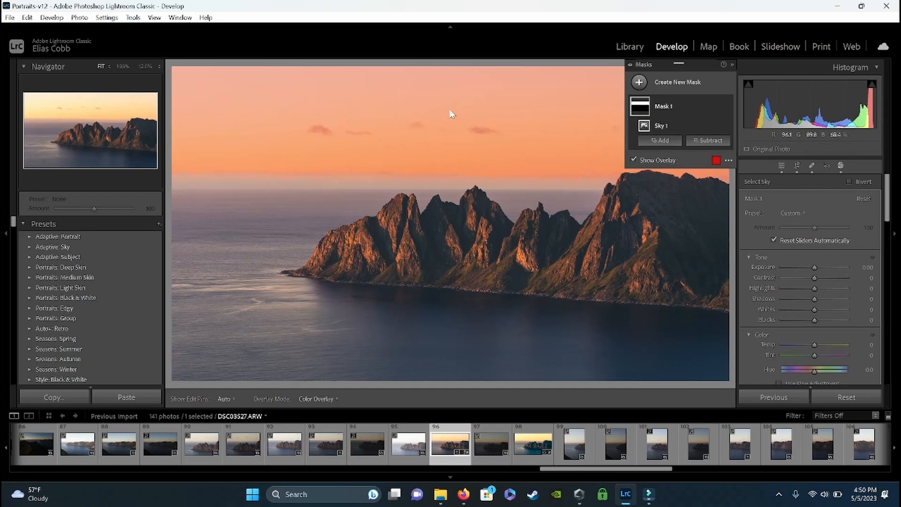
pyautogui.press('o')
pyautogui.press('o')
pyautogui.press('o')
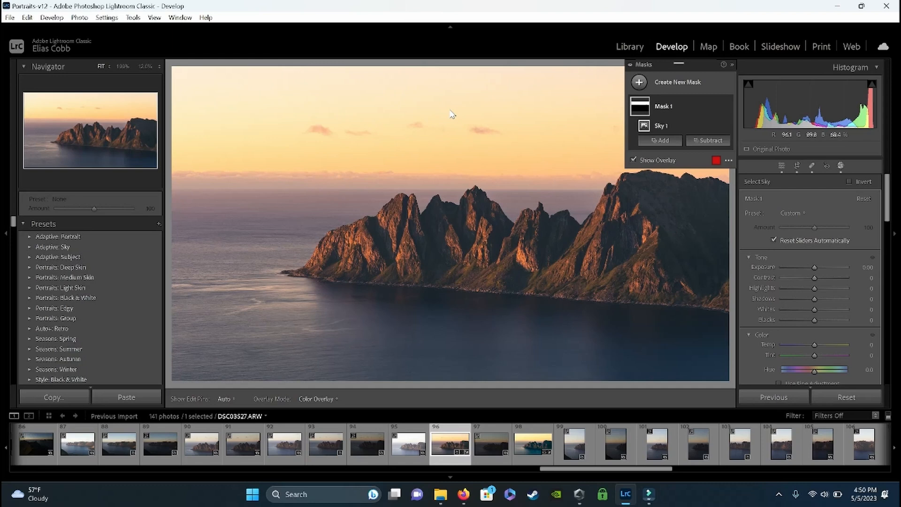
pyautogui.press('o')
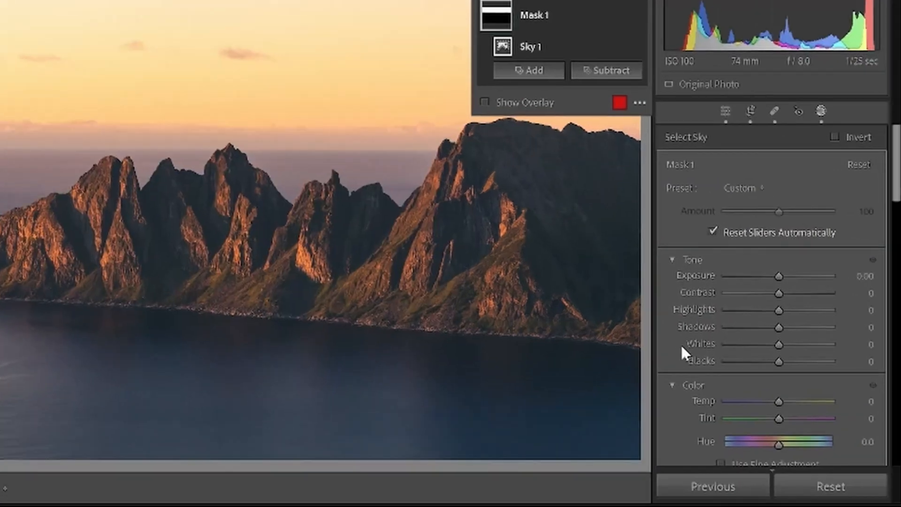
# Step: Soften the sky in its mask by setting Clarity to -62 and raise its Dehaze to about 11
pyautogui.scroll(-3, 689, 362)
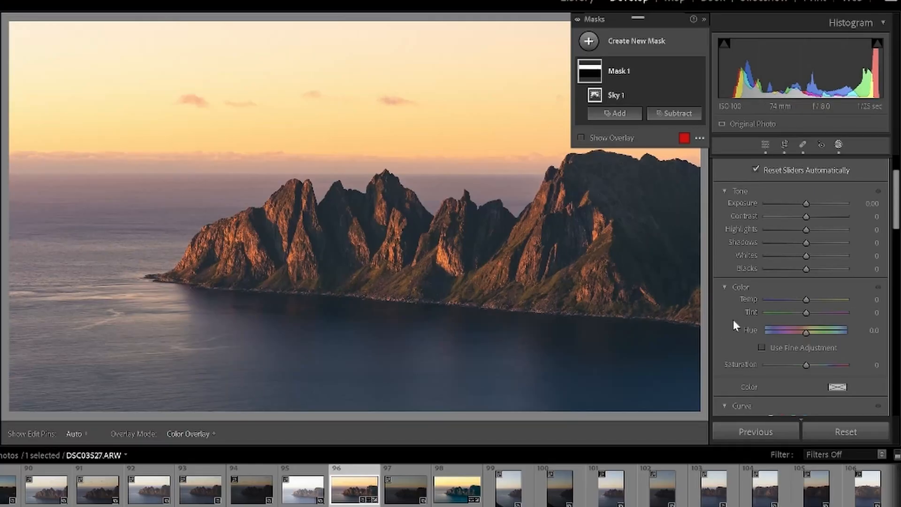
pyautogui.scroll(2, 735, 324)
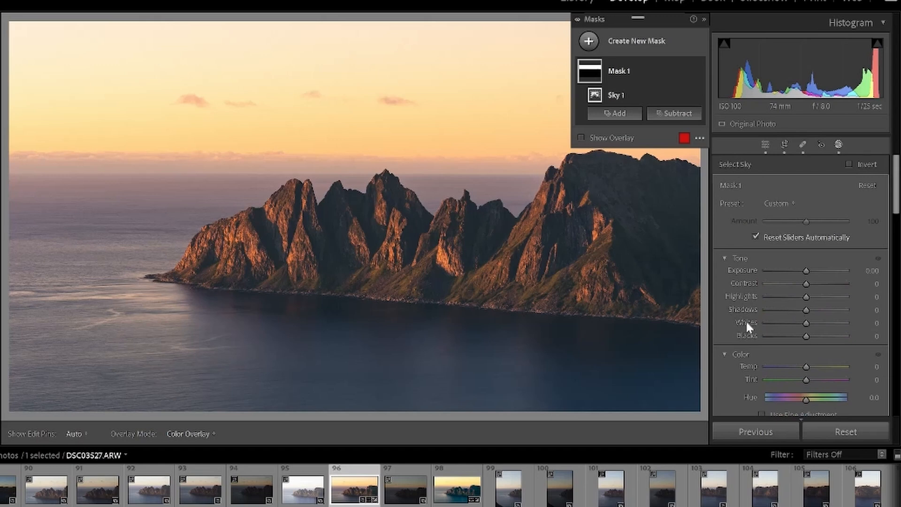
pyautogui.scroll(-8, 746, 323)
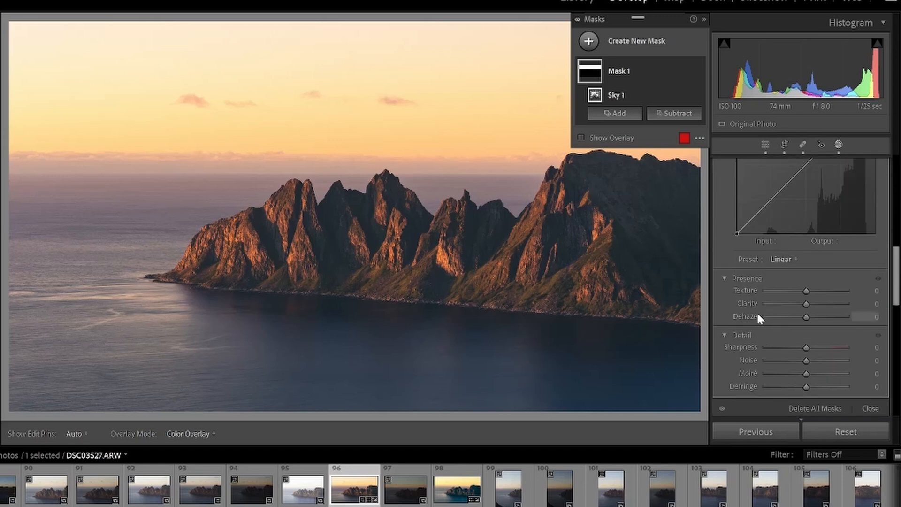
pyautogui.moveTo(807, 304)
pyautogui.mouseDown()
pyautogui.moveTo(743, 305)
pyautogui.moveTo(880, 306)
pyautogui.moveTo(786, 306)
pyautogui.moveTo(796, 295)
pyautogui.moveTo(819, 304)
pyautogui.mouseUp()
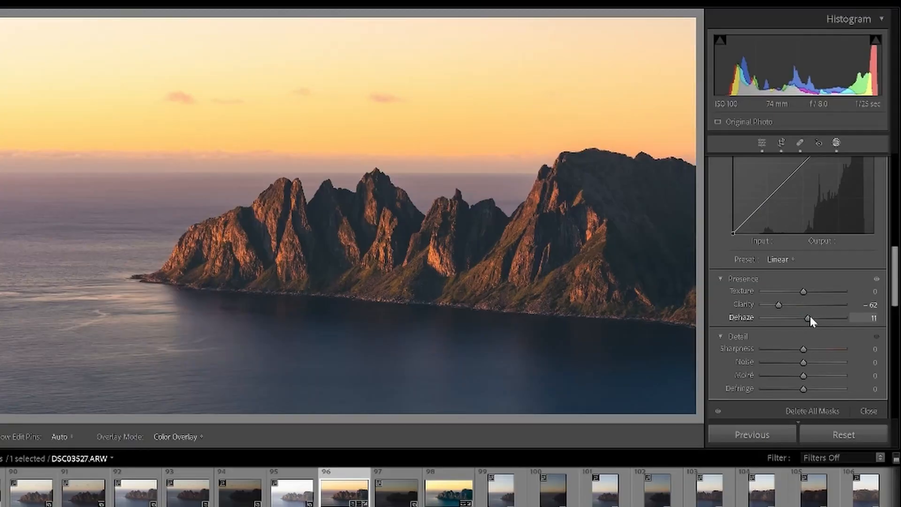
# Step: Raise the Saturation of the Sky mask to about 14 and fine-tune it
pyautogui.scroll(6, 751, 315)
pyautogui.moveTo(803, 366); pyautogui.dragTo(808, 366)
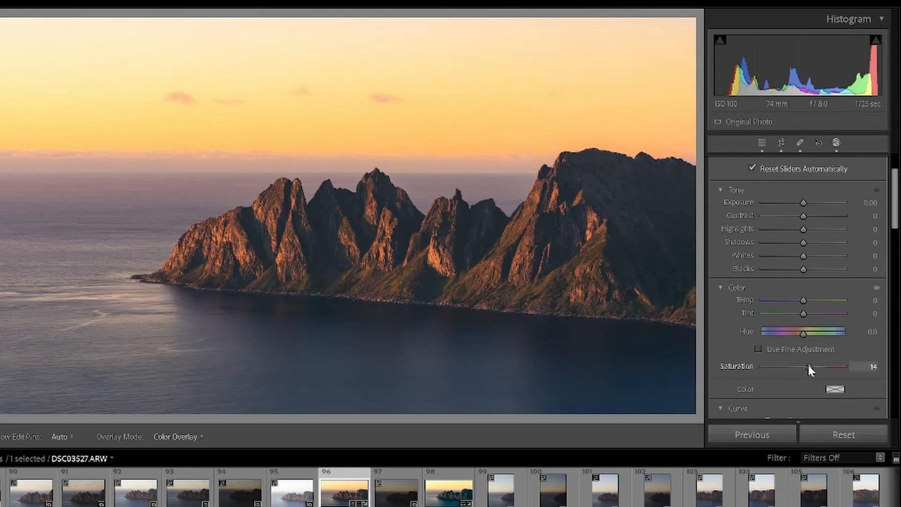
pyautogui.moveTo(808, 364); pyautogui.dragTo(807, 365)
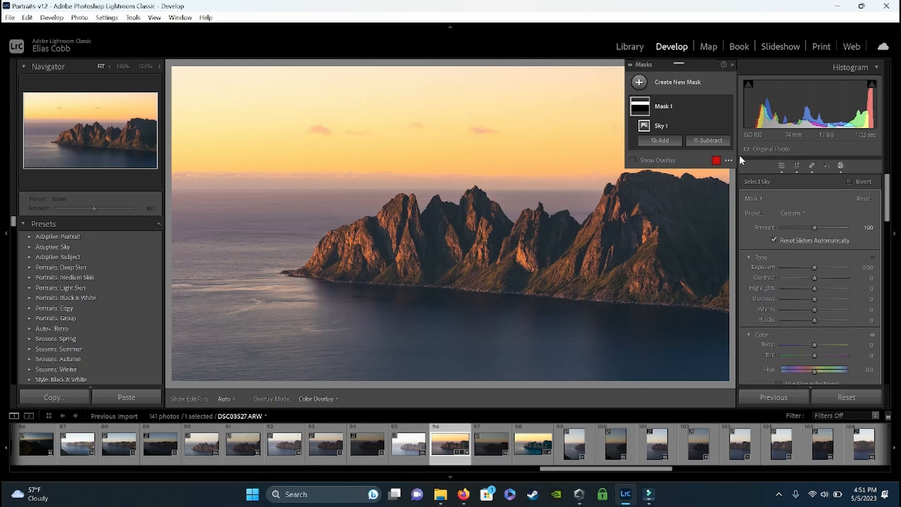
# Step: Create a Subject mask covering the cliffs and turn off its red overlay
pyautogui.click(665, 83)
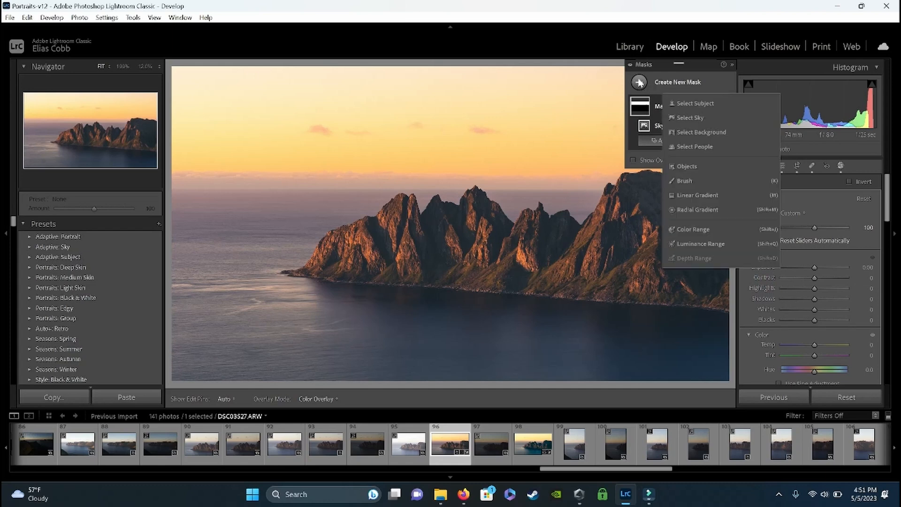
pyautogui.click(696, 103)
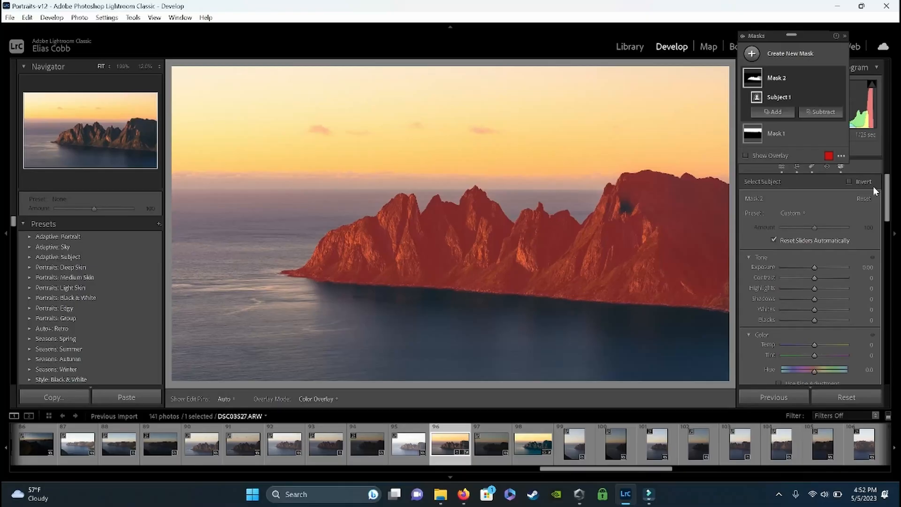
pyautogui.press('o')
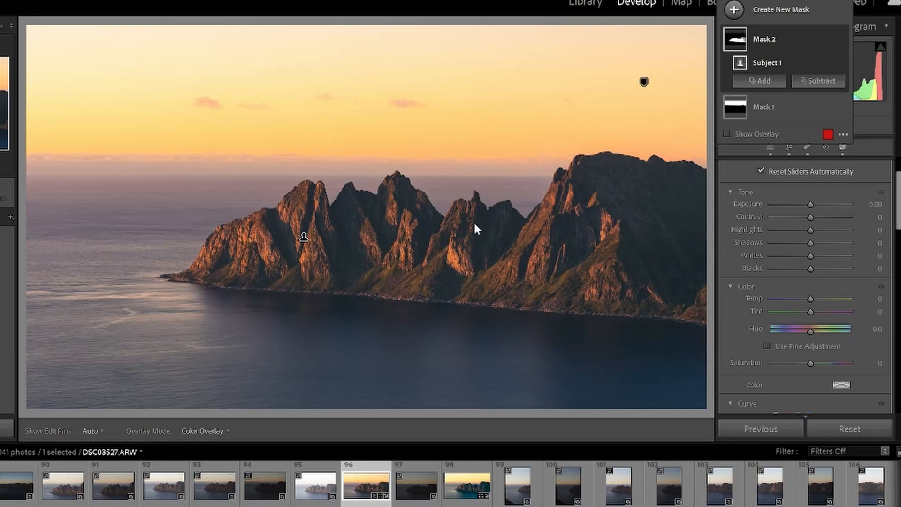
# Step: Try Clarity 100 on the cliffs' Subject mask, reset it, and apply a moderate Clarity increase instead
pyautogui.scroll(-3, 753, 337)
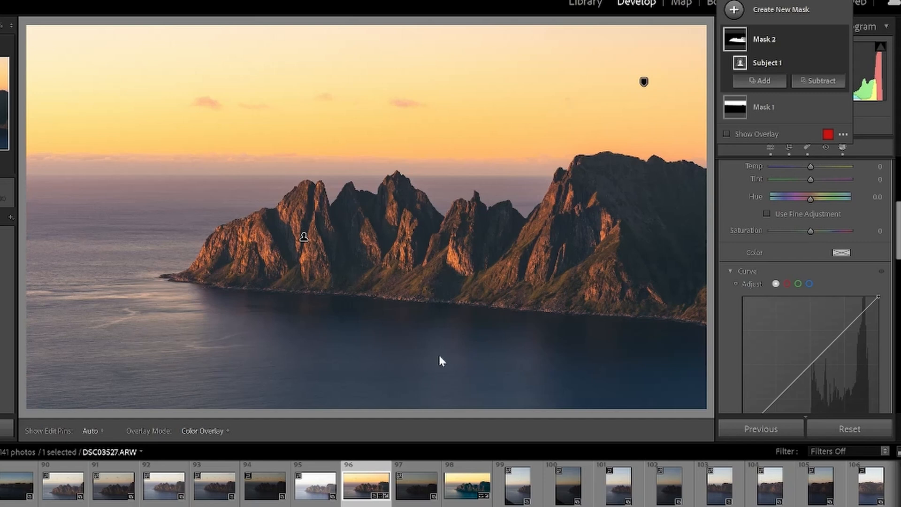
pyautogui.scroll(-4, 732, 230)
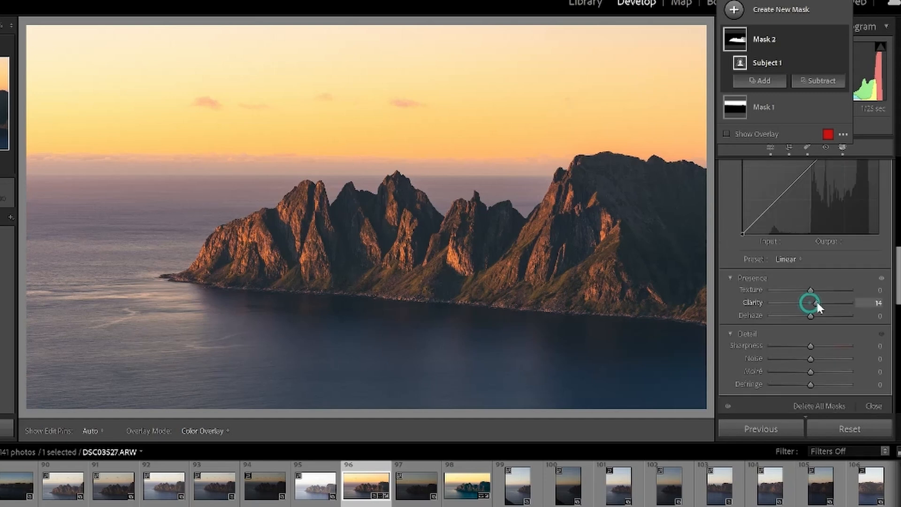
pyautogui.moveTo(818, 302); pyautogui.dragTo(859, 304)
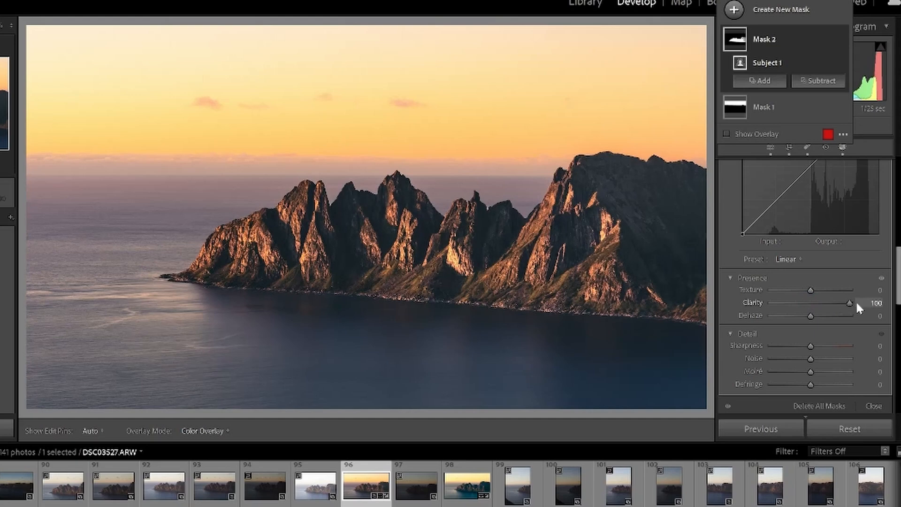
pyautogui.doubleClick(757, 302)
pyautogui.moveTo(811, 303); pyautogui.dragTo(820, 305)
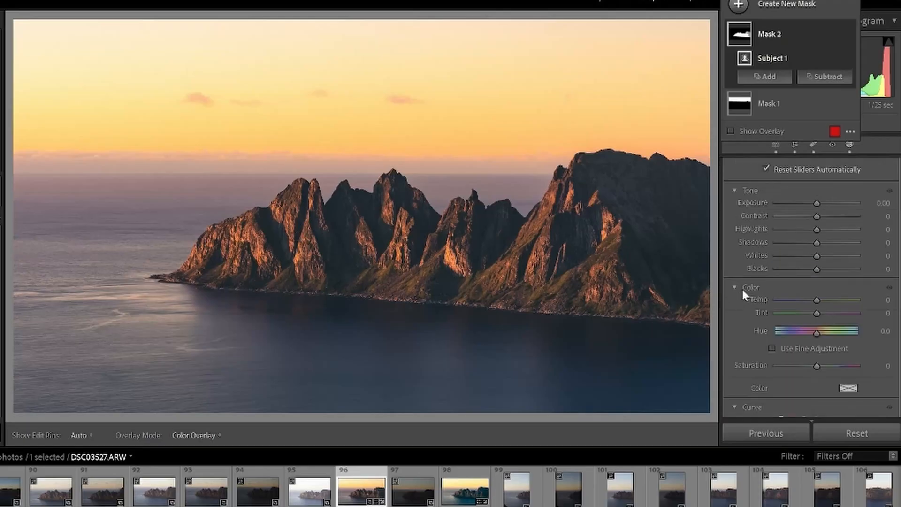
# Step: Raise the Highlights of the cliffs' Subject mask, then ease them back slightly
pyautogui.scroll(2, 741, 287)
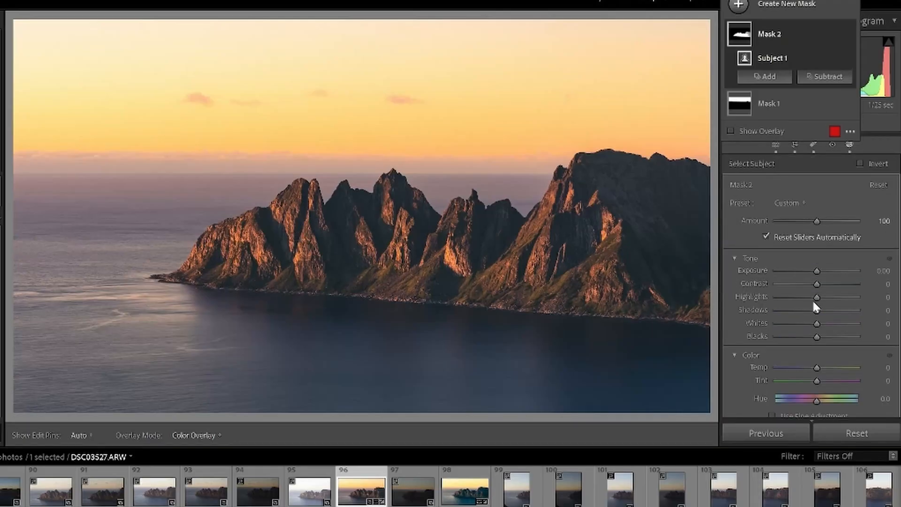
pyautogui.moveTo(818, 298); pyautogui.dragTo(841, 298)
pyautogui.moveTo(845, 297); pyautogui.dragTo(836, 297)
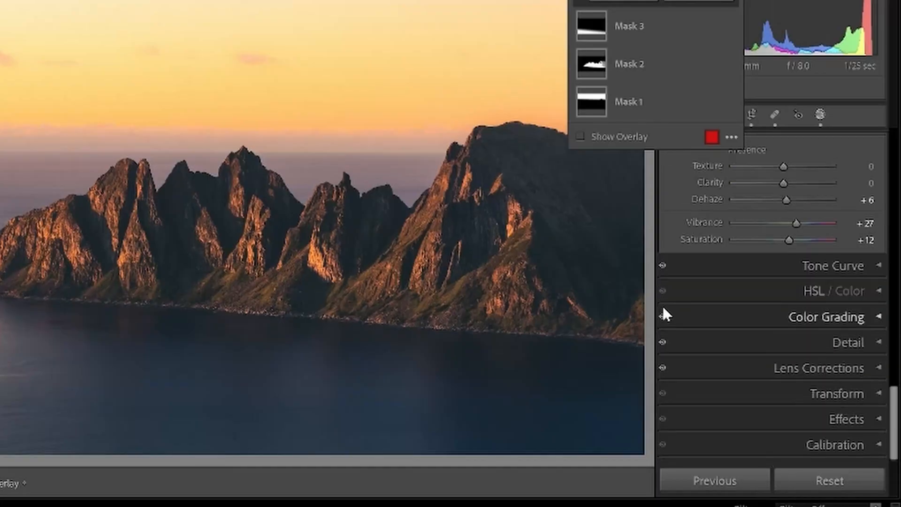
# Step: Add a subtle dark post-crop vignette by lowering its Amount in the Effects settings
pyautogui.click(876, 416)
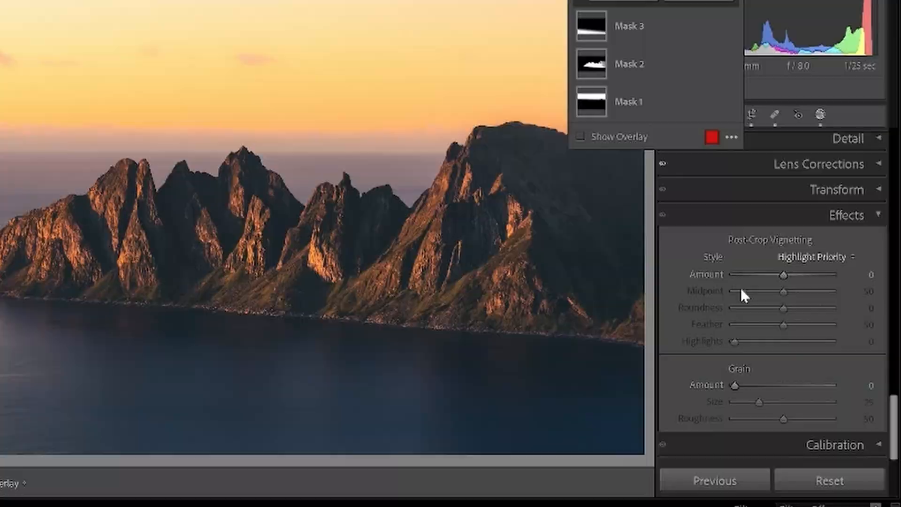
pyautogui.moveTo(784, 275)
pyautogui.mouseDown()
pyautogui.moveTo(803, 272)
pyautogui.moveTo(750, 278)
pyautogui.moveTo(806, 269)
pyautogui.moveTo(816, 278)
pyautogui.moveTo(772, 278)
pyautogui.mouseUp()
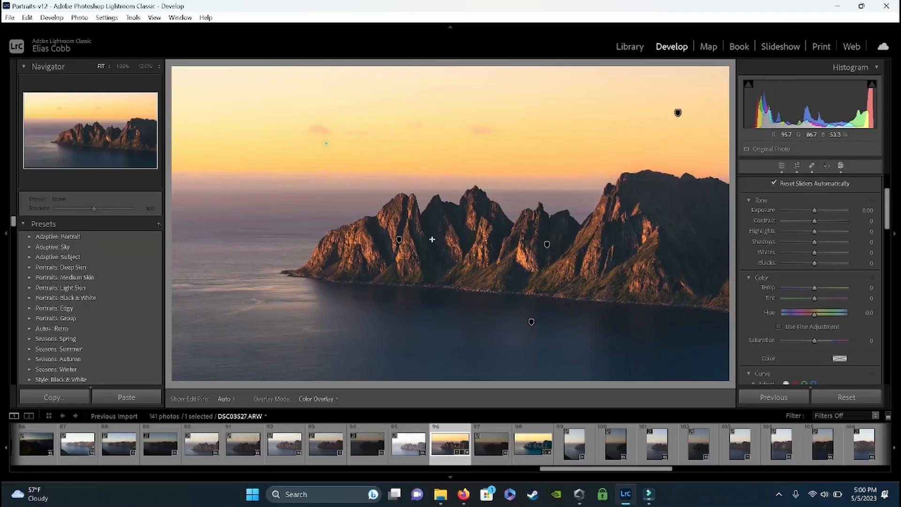
# Step: Draw a wide radial gradient mask over the sky and cliffs, and recentre it near the middle of the photo
pyautogui.moveTo(327, 143); pyautogui.dragTo(679, 311)
pyautogui.click(159, 67)
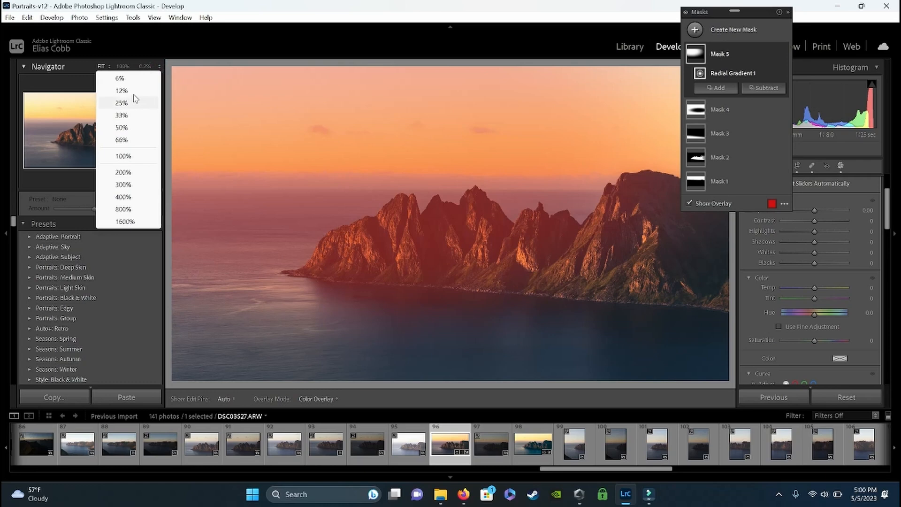
pyautogui.click(133, 82)
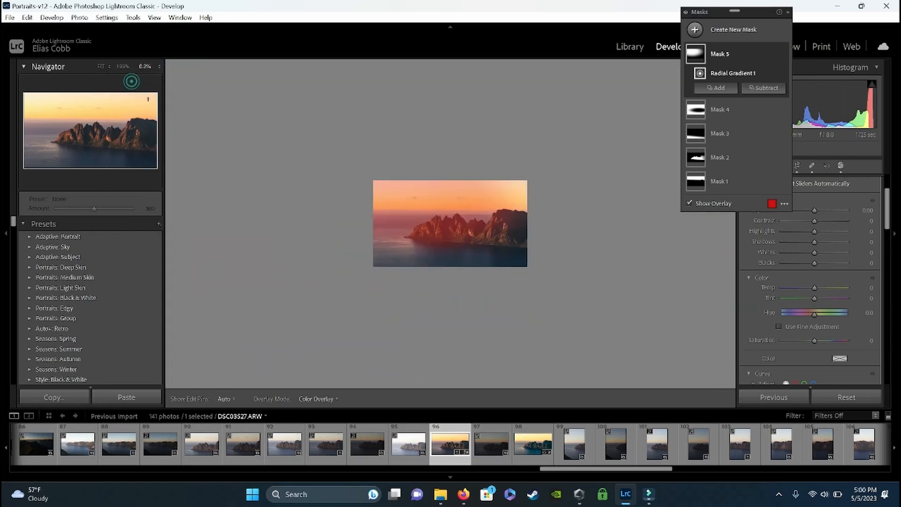
pyautogui.click(160, 67)
pyautogui.click(143, 113)
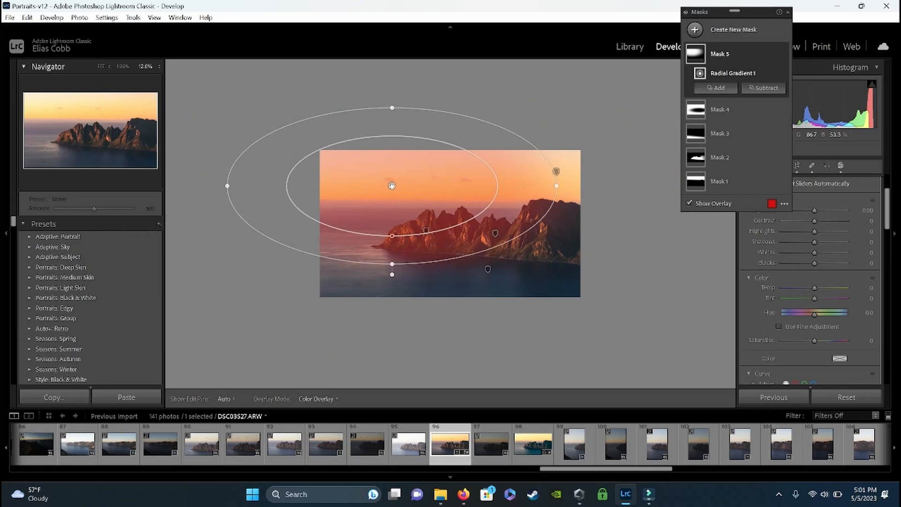
pyautogui.moveTo(392, 185); pyautogui.dragTo(446, 217)
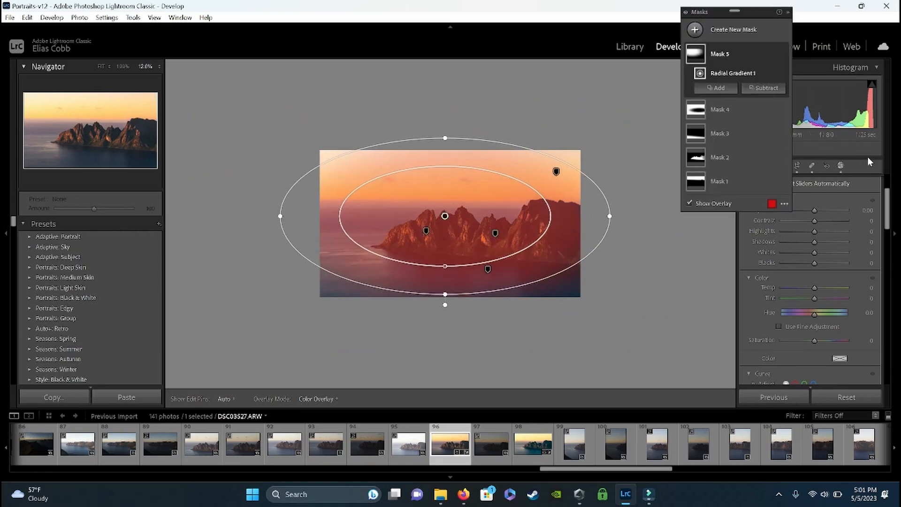
# Step: Invert the radial gradient mask and enlarge its ellipse beyond the photo's edges
pyautogui.scroll(4, 866, 240)
pyautogui.click(849, 181)
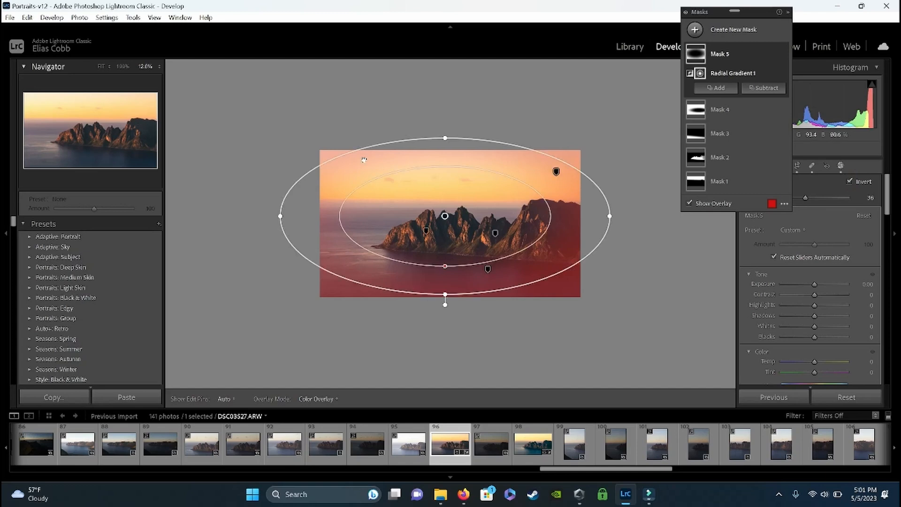
pyautogui.moveTo(445, 138); pyautogui.dragTo(440, 101)
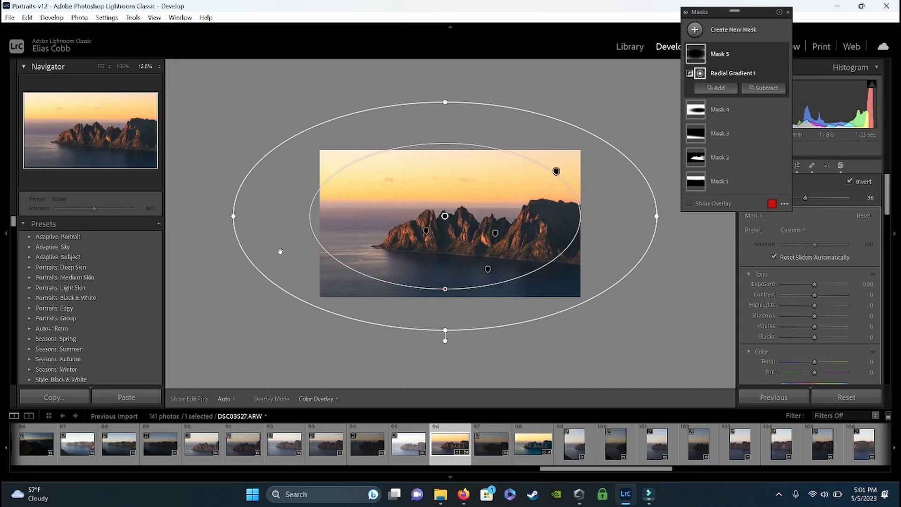
pyautogui.moveTo(236, 217); pyautogui.dragTo(239, 217)
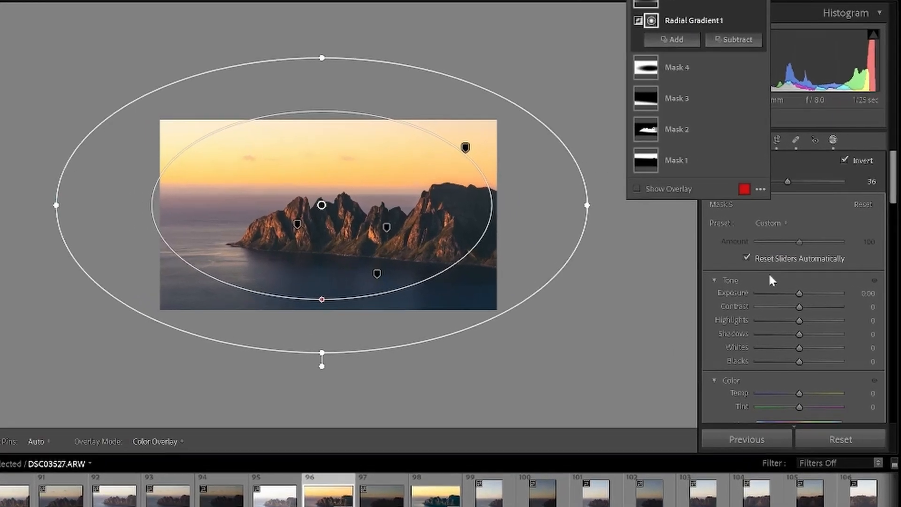
# Step: Lower the inverted radial mask's Exposure to -1.89 and try different ellipse widths and heights, ending with a much wider ellipse
pyautogui.moveTo(799, 294); pyautogui.dragTo(772, 304)
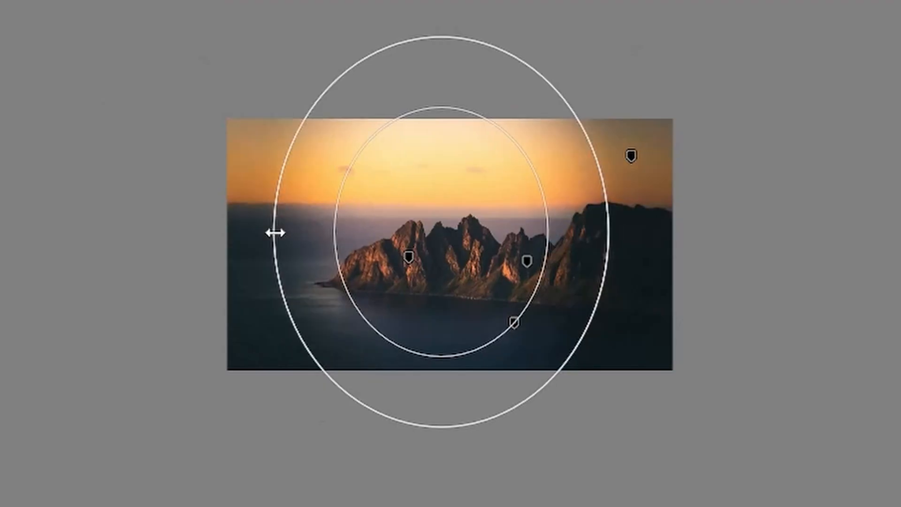
pyautogui.moveTo(276, 232); pyautogui.dragTo(230, 233)
pyautogui.moveTo(443, 34); pyautogui.dragTo(437, 109)
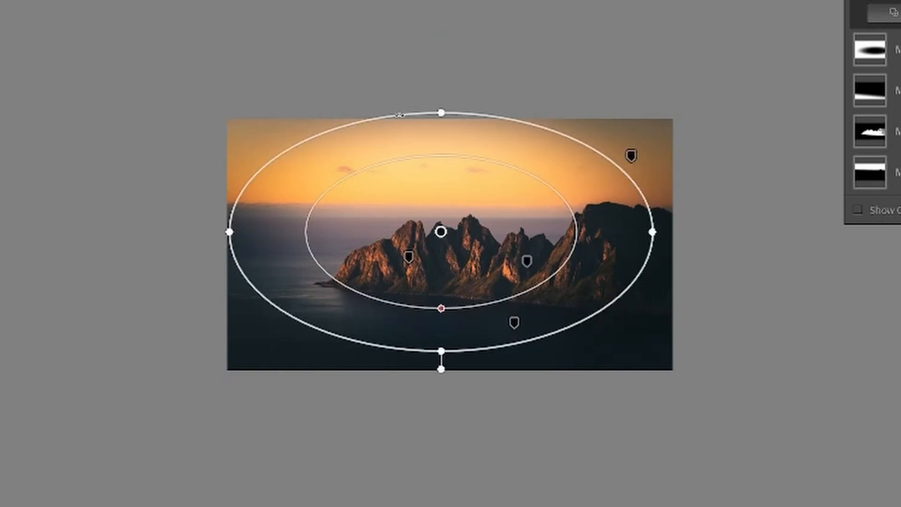
pyautogui.moveTo(441, 111); pyautogui.dragTo(441, 12)
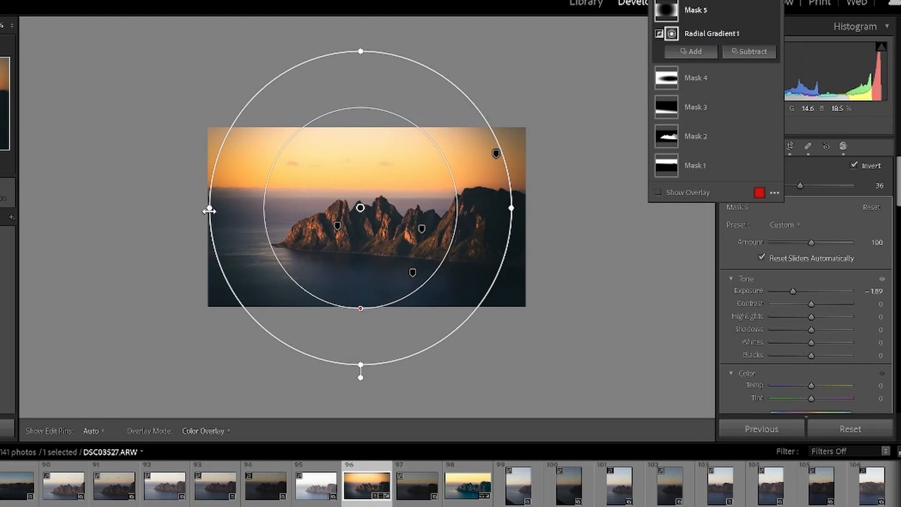
pyautogui.moveTo(209, 212); pyautogui.dragTo(21, 210)
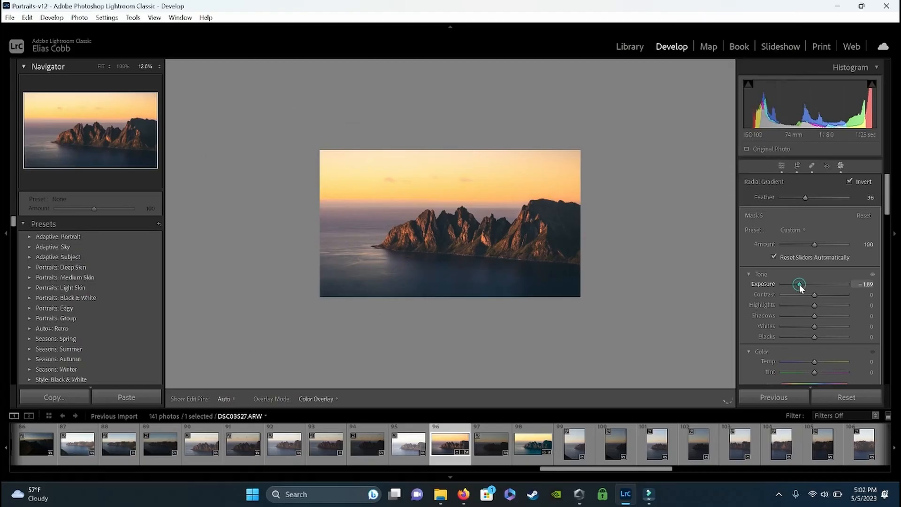
# Step: Set the radial mask's Exposure to -1.50, narrow its ellipse around the photo, and close masking
pyautogui.moveTo(800, 284); pyautogui.dragTo(803, 285)
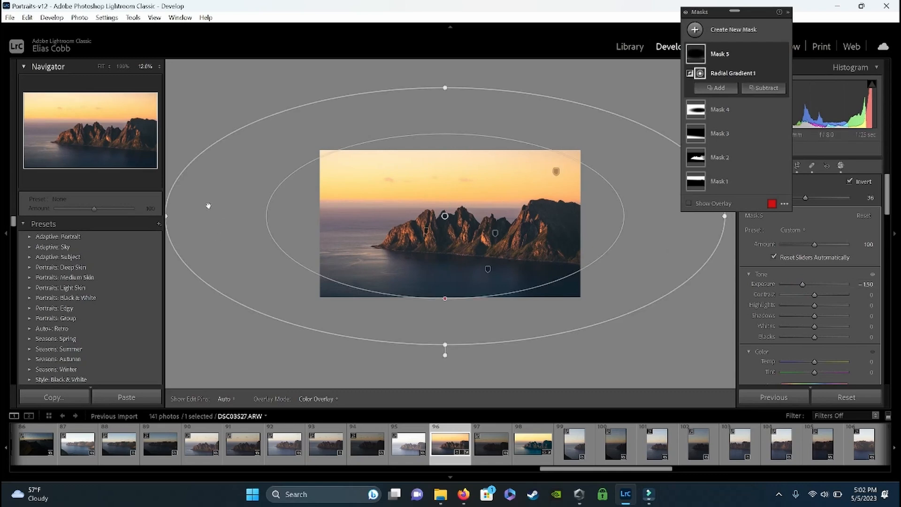
pyautogui.moveTo(166, 216); pyautogui.dragTo(211, 216)
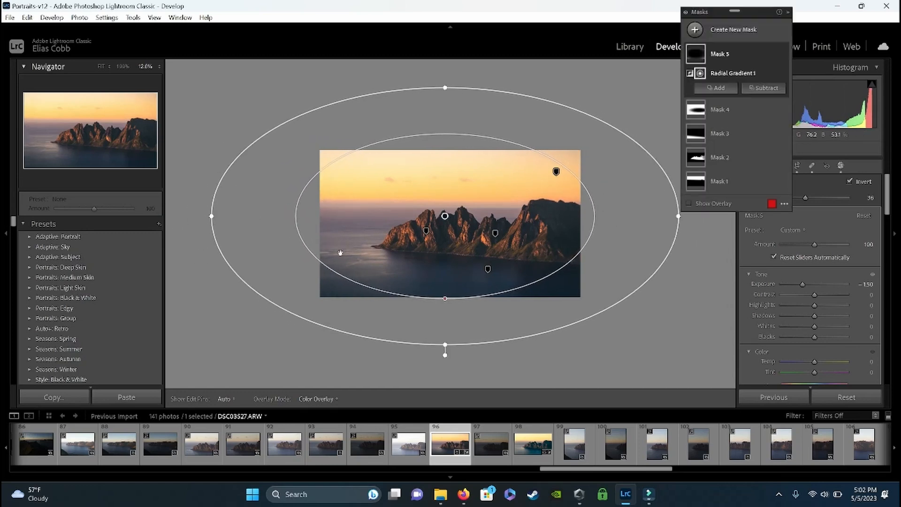
pyautogui.moveTo(445, 86)
pyautogui.mouseDown()
pyautogui.moveTo(435, 121)
pyautogui.moveTo(429, 104)
pyautogui.moveTo(456, 58)
pyautogui.moveTo(452, 93)
pyautogui.moveTo(455, 57)
pyautogui.moveTo(453, 88)
pyautogui.mouseUp()
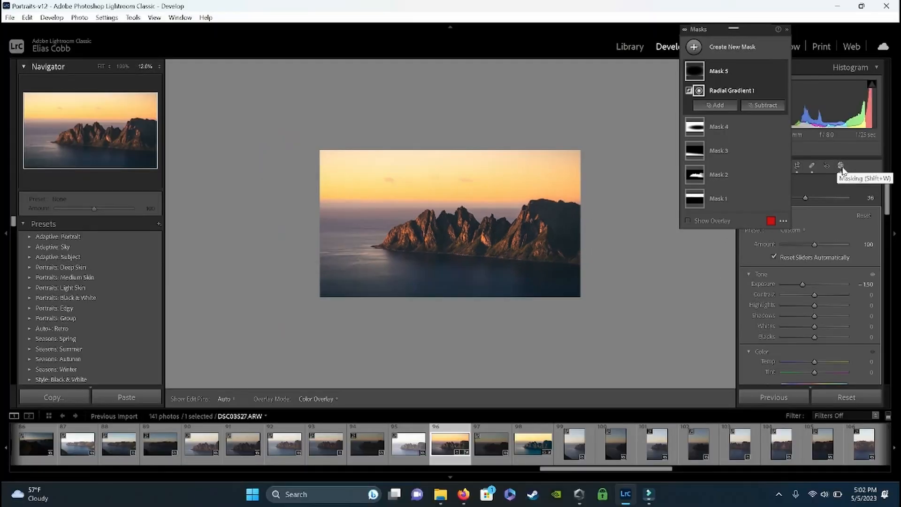
pyautogui.click(841, 167)
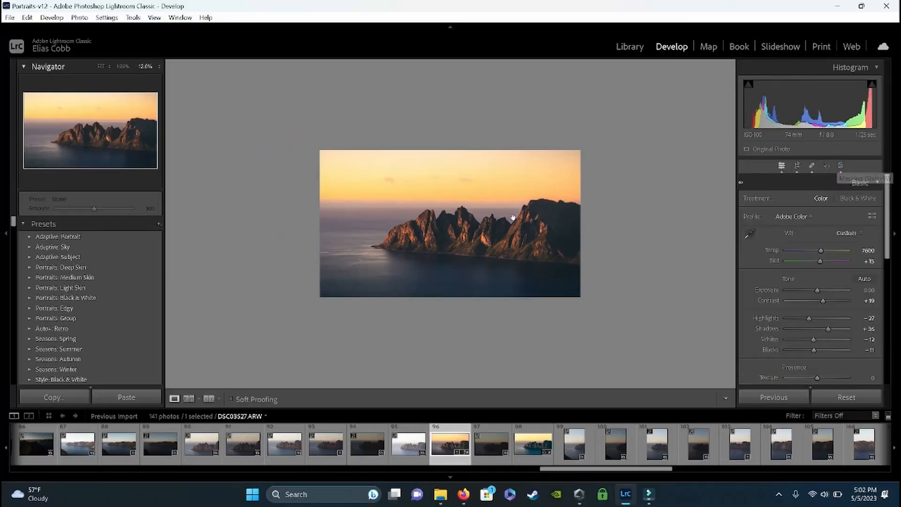
# Step: Fit the whole photo in view and set its overall Exposure to +0.30
pyautogui.click(103, 66)
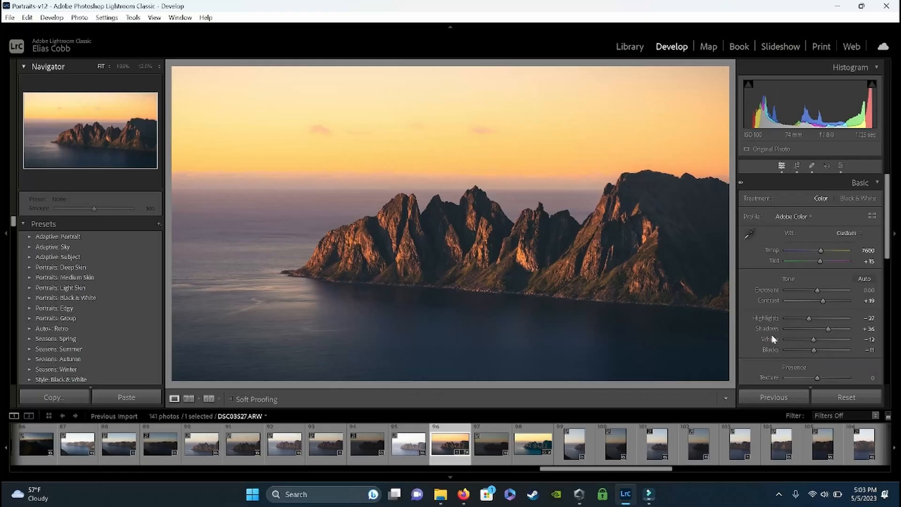
pyautogui.click(866, 289)
pyautogui.write('0.3')
pyautogui.press('Return')
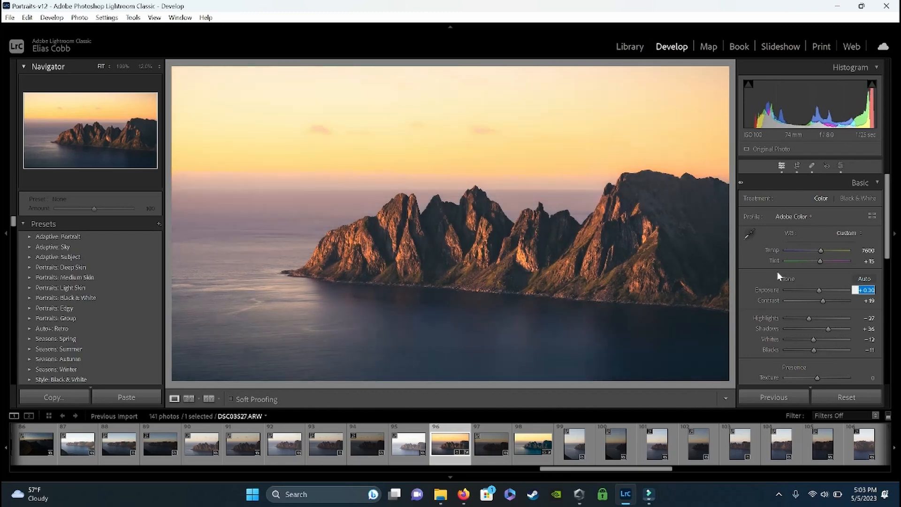